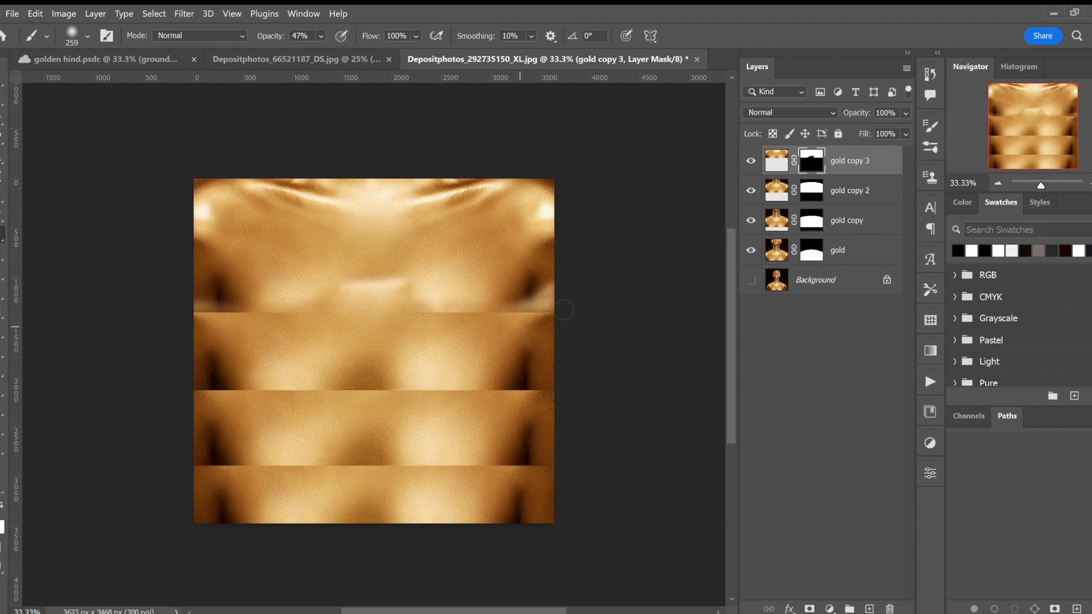
Step: Paint the gold copy 3 layer mask over the dark patches at the left edge, and set the brush opacity to 41%
{"action": "left_click_drag", "start_coordinate": [223, 301], "coordinate": [226, 278]}
{"action": "key", "text": "x"}
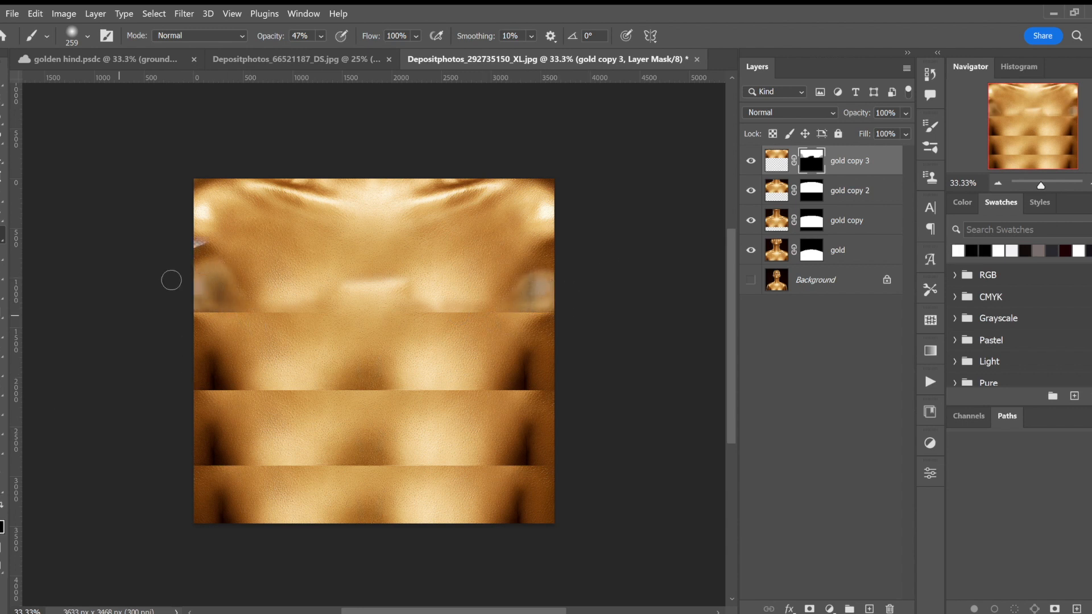
{"action": "key", "text": "x"}
{"action": "mouse_move", "coordinate": [236, 308]}
{"action": "left_mouse_down"}
{"action": "mouse_move", "coordinate": [199, 321]}
{"action": "mouse_move", "coordinate": [224, 297]}
{"action": "mouse_move", "coordinate": [193, 297]}
{"action": "mouse_move", "coordinate": [208, 285]}
{"action": "mouse_move", "coordinate": [196, 293]}
{"action": "left_mouse_up"}
{"action": "key", "text": "x"}
{"action": "key", "text": "x"}
{"action": "key", "text": "4"}
{"action": "key", "text": "1"}
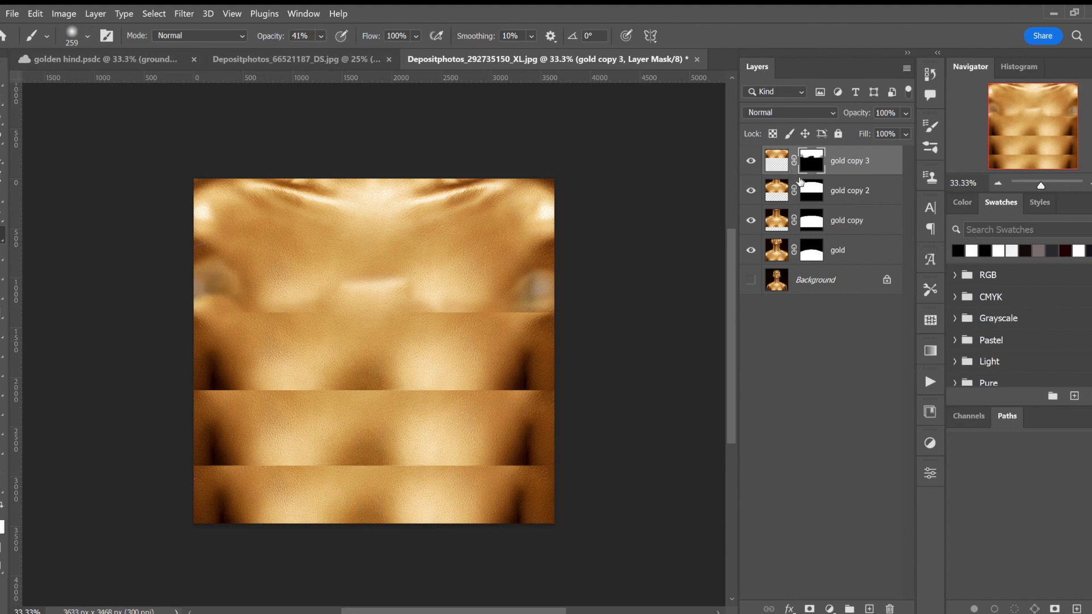
Step: Widen the gold copy 2 layer horizontally in both directions so its dark side patches move outwards
{"action": "left_click", "coordinate": [777, 190]}
{"action": "key", "text": "v"}
{"action": "scroll", "coordinate": [654, 236], "scroll_direction": "up", "scroll_amount": 3}
{"action": "left_click_drag", "start_coordinate": [100, 304], "coordinate": [46, 304]}
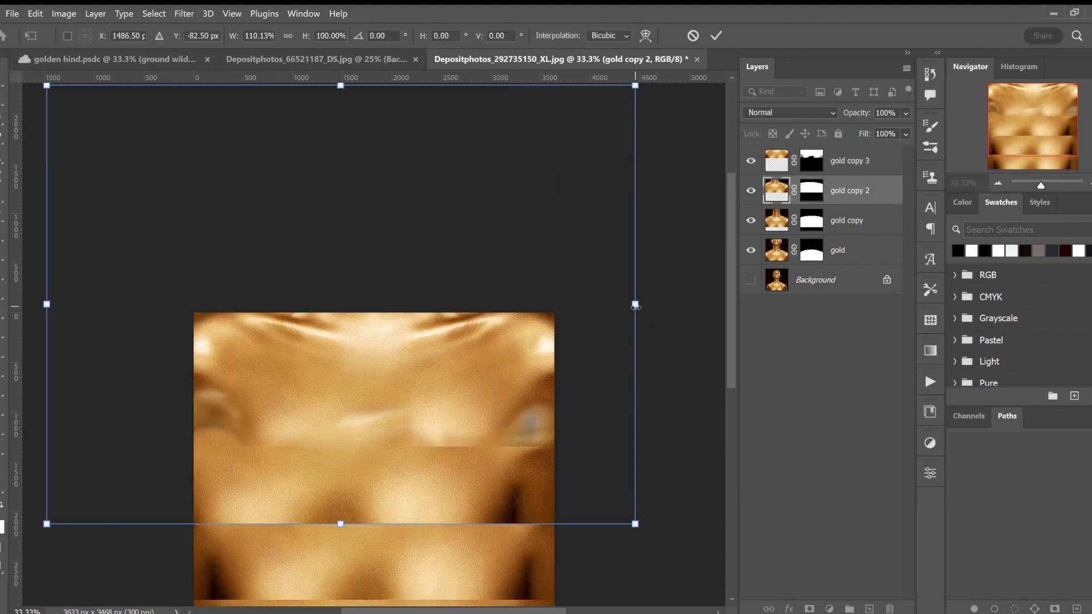
{"action": "left_click_drag", "start_coordinate": [636, 304], "coordinate": [677, 305]}
{"action": "left_click", "coordinate": [716, 35]}
Step: Paint the gold copy 3 layer mask near both side edges to blend its lower seam into the layer below
{"action": "left_click", "coordinate": [811, 160]}
{"action": "scroll", "coordinate": [561, 311], "scroll_direction": "down", "scroll_amount": 3}
{"action": "key", "text": "b"}
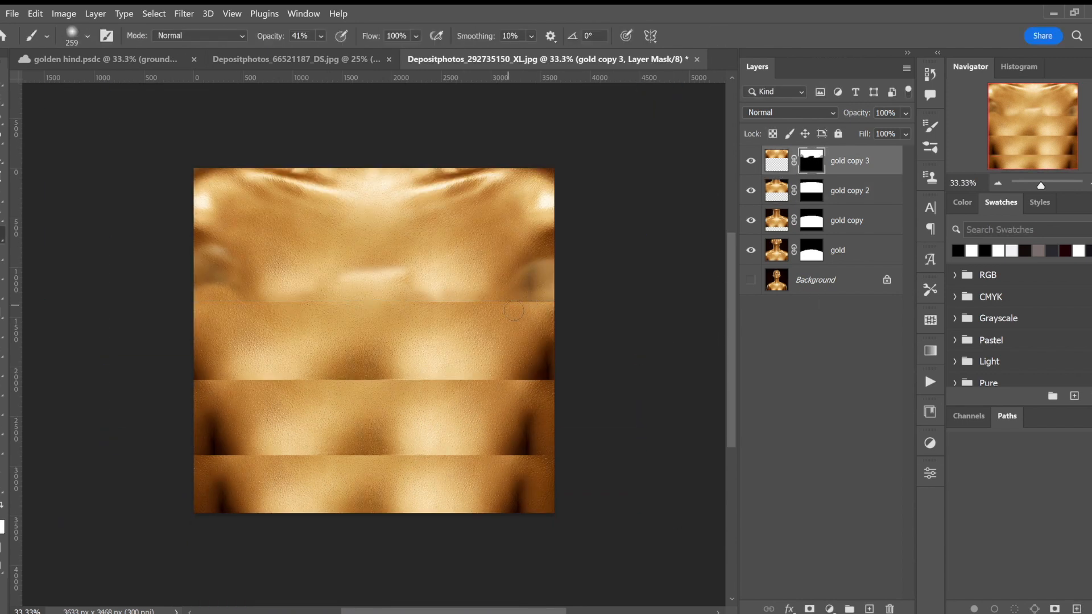
{"action": "mouse_move", "coordinate": [532, 282]}
{"action": "left_mouse_down"}
{"action": "mouse_move", "coordinate": [553, 280]}
{"action": "mouse_move", "coordinate": [590, 239]}
{"action": "mouse_move", "coordinate": [552, 227]}
{"action": "left_mouse_up"}
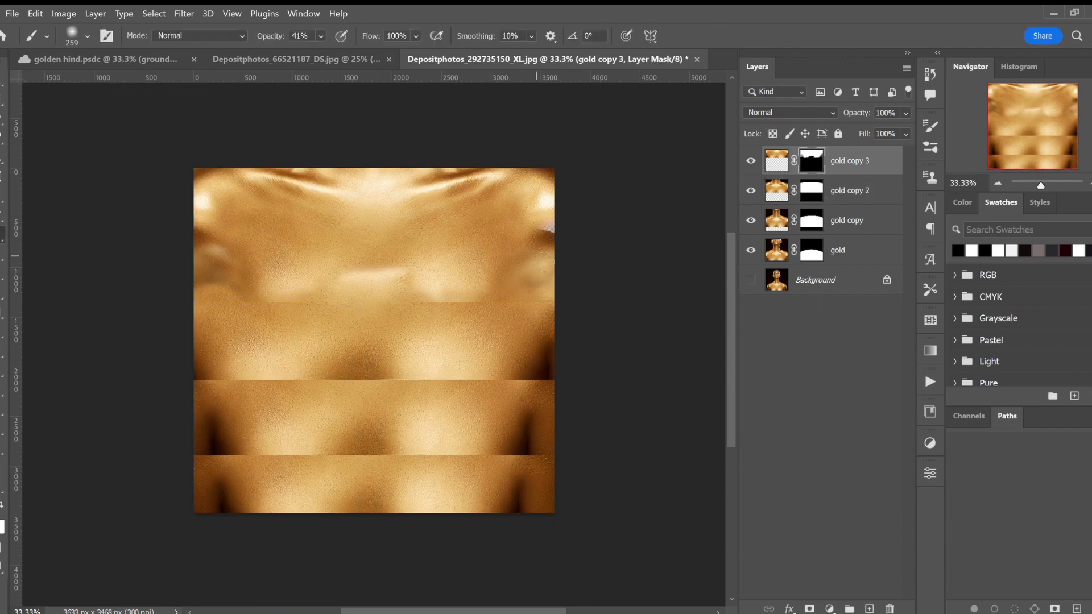
{"action": "left_click", "coordinate": [3, 505]}
{"action": "mouse_move", "coordinate": [199, 284]}
{"action": "left_mouse_down"}
{"action": "mouse_move", "coordinate": [225, 276]}
{"action": "mouse_move", "coordinate": [239, 298]}
{"action": "left_mouse_up"}
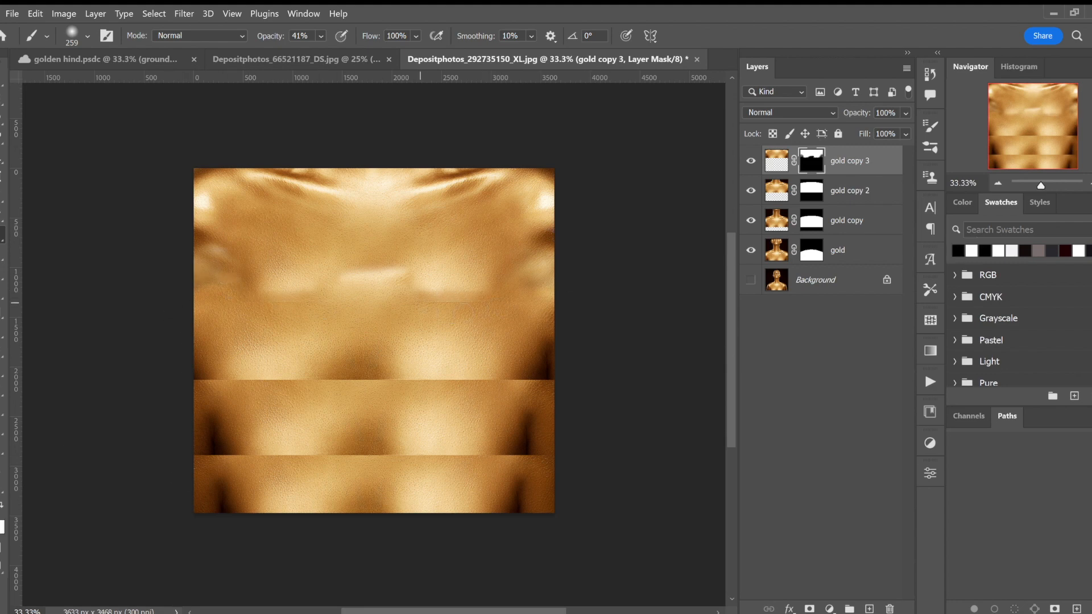
{"action": "scroll", "coordinate": [709, 336], "scroll_direction": "down", "scroll_amount": 5}
Step: Paint the gold copy 2 layer mask to blend the left half of its lower seam
{"action": "left_click", "coordinate": [812, 190]}
{"action": "mouse_move", "coordinate": [202, 234]}
{"action": "left_mouse_down"}
{"action": "mouse_move", "coordinate": [197, 253]}
{"action": "mouse_move", "coordinate": [244, 256]}
{"action": "mouse_move", "coordinate": [267, 241]}
{"action": "mouse_move", "coordinate": [399, 256]}
{"action": "mouse_move", "coordinate": [364, 225]}
{"action": "mouse_move", "coordinate": [407, 264]}
{"action": "mouse_move", "coordinate": [324, 214]}
{"action": "left_mouse_up"}
{"action": "left_click", "coordinate": [2, 502]}
{"action": "left_click", "coordinate": [198, 217]}
{"action": "left_click", "coordinate": [2, 503]}
{"action": "scroll", "coordinate": [725, 326], "scroll_direction": "up", "scroll_amount": 3}
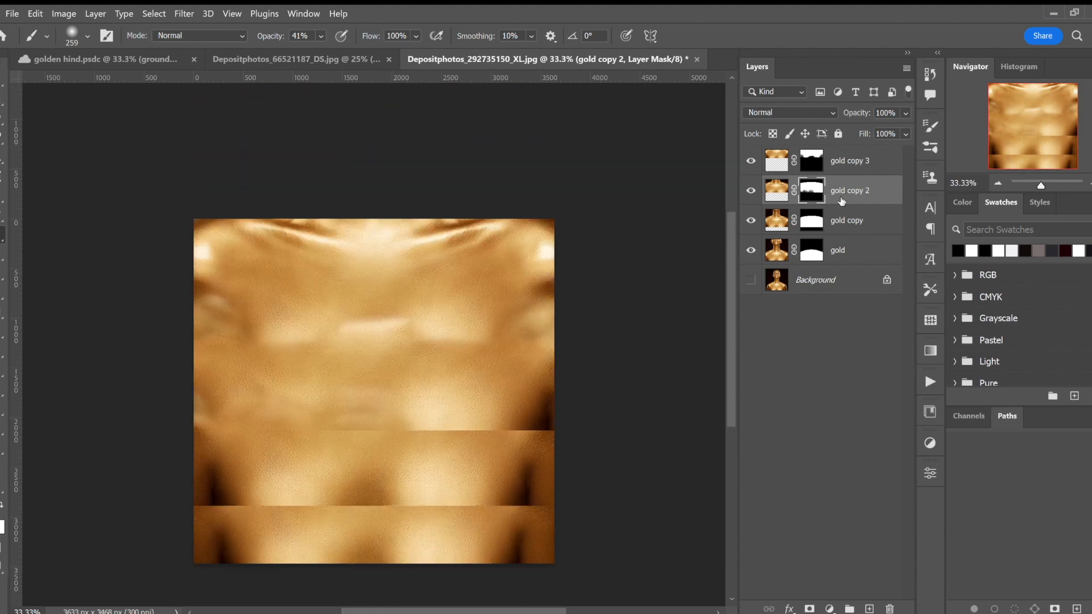
Step: Paint the gold copy 2 layer mask along the right half of its lower seam at 93% brush opacity
{"action": "key", "text": "v"}
{"action": "scroll", "coordinate": [380, 220], "scroll_direction": "up", "scroll_amount": 5}
{"action": "scroll", "coordinate": [725, 343], "scroll_direction": "down", "scroll_amount": 3}
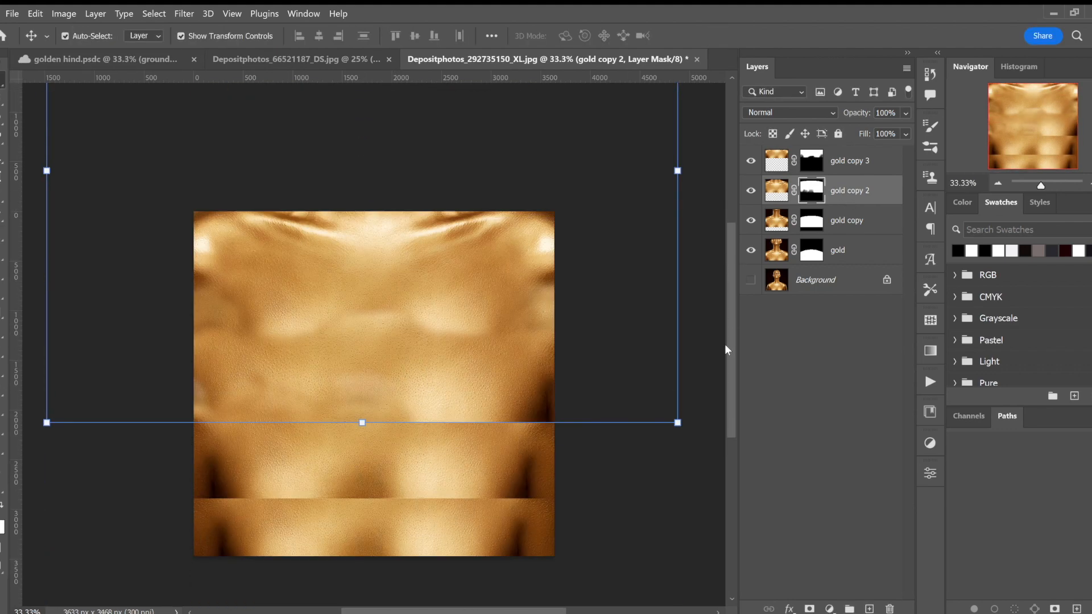
{"action": "key", "text": "b"}
{"action": "key", "text": "x"}
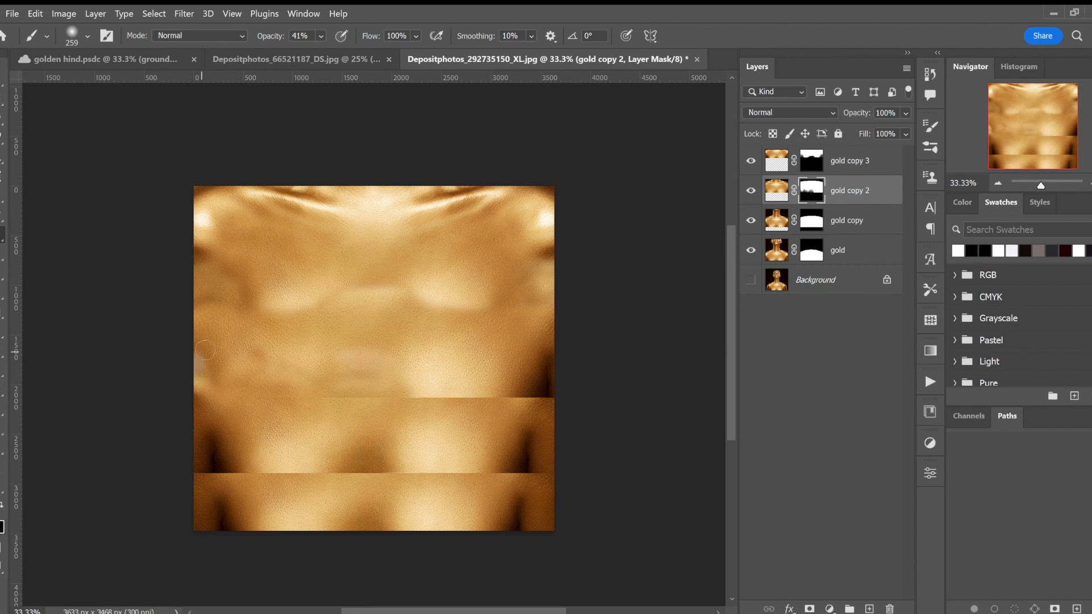
{"action": "left_click", "coordinate": [1, 505]}
{"action": "mouse_move", "coordinate": [534, 393]}
{"action": "left_mouse_down"}
{"action": "mouse_move", "coordinate": [552, 361]}
{"action": "mouse_move", "coordinate": [541, 346]}
{"action": "mouse_move", "coordinate": [465, 397]}
{"action": "mouse_move", "coordinate": [439, 380]}
{"action": "mouse_move", "coordinate": [473, 395]}
{"action": "mouse_move", "coordinate": [437, 402]}
{"action": "left_mouse_up"}
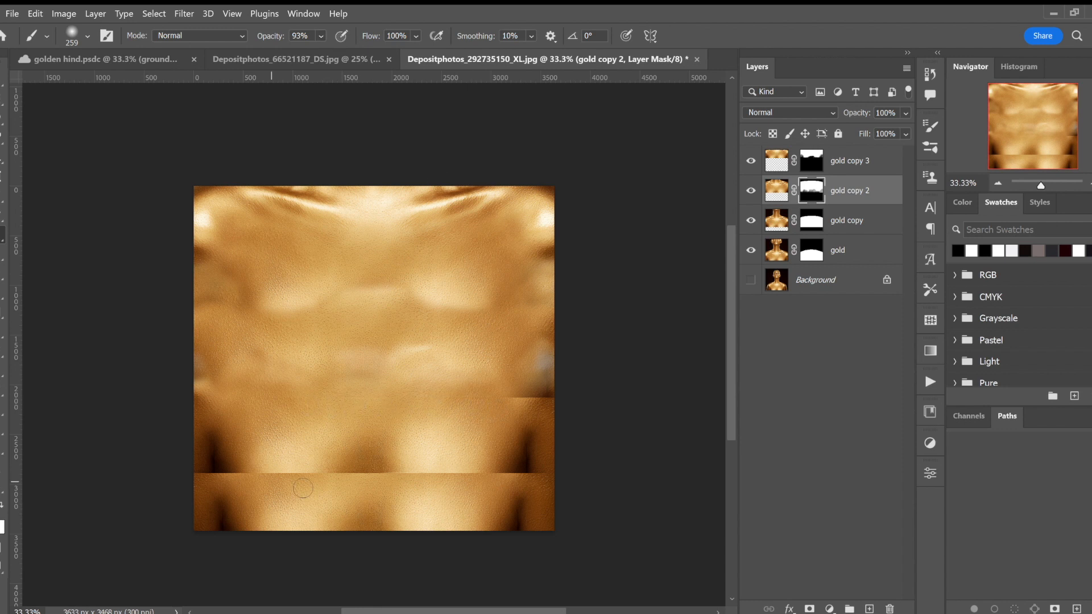
Step: Paint black at 64% opacity over the grey patch near the right edge on the gold copy 2 mask
{"action": "key", "text": "x"}
{"action": "left_click", "coordinate": [544, 364]}
{"action": "key", "text": "ctrl+z"}
{"action": "left_click_drag", "start_coordinate": [321, 36], "coordinate": [300, 41]}
{"action": "left_click", "coordinate": [546, 384]}
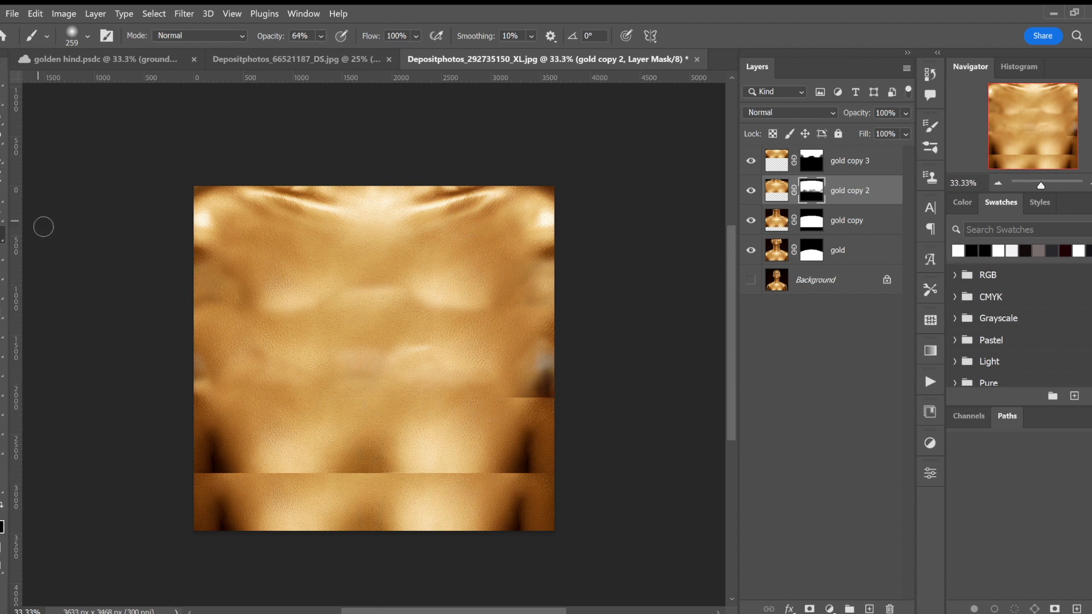
Step: Widen the gold copy layer to 116.10% and paint its mask near the right edge
{"action": "left_click", "coordinate": [819, 223]}
{"action": "key", "text": "v"}
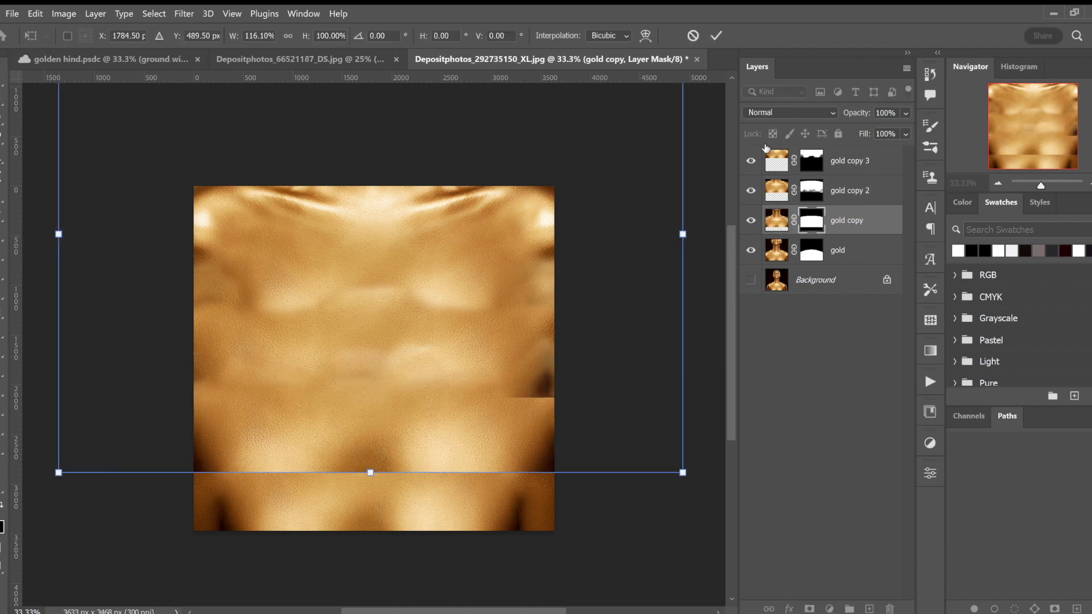
{"action": "left_click", "coordinate": [2, 234]}
{"action": "left_click", "coordinate": [2, 505]}
{"action": "left_click_drag", "start_coordinate": [536, 383], "coordinate": [560, 383]}
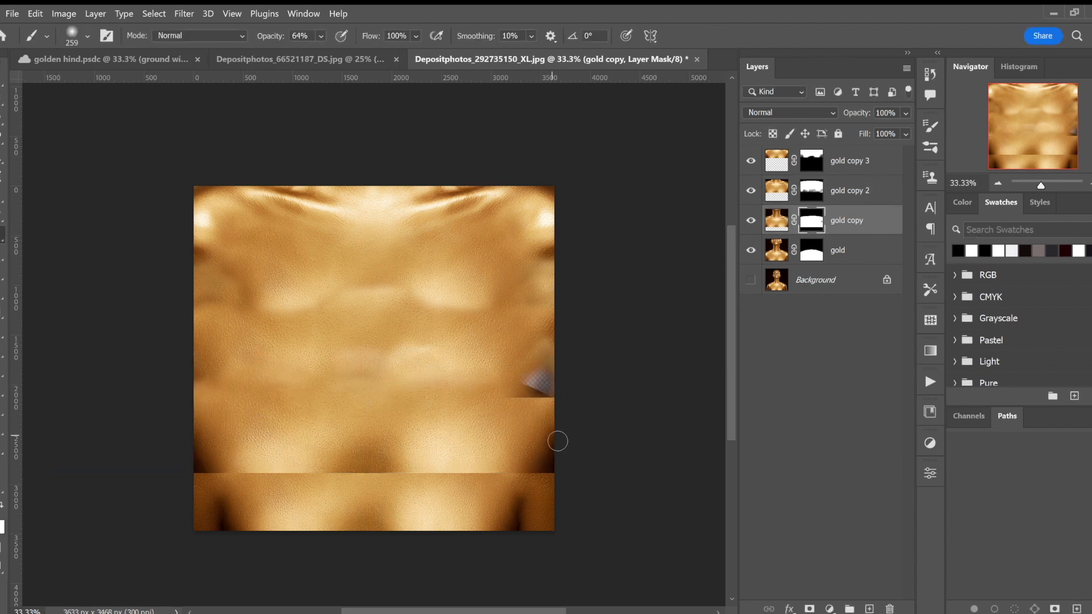
Step: Stretch the gold copy layer upwards and enlarge the gold layer towards the upper right
{"action": "key", "text": "v"}
{"action": "left_click_drag", "start_coordinate": [731, 301], "coordinate": [731, 189]}
{"action": "left_click_drag", "start_coordinate": [370, 269], "coordinate": [369, 162]}
{"action": "left_click_drag", "start_coordinate": [731, 194], "coordinate": [728, 261]}
{"action": "left_click", "coordinate": [810, 252]}
{"action": "left_click_drag", "start_coordinate": [624, 254], "coordinate": [685, 142]}
{"action": "left_click_drag", "start_coordinate": [730, 319], "coordinate": [728, 387]}
{"action": "key", "text": "Return"}
Step: Paint the gold copy 2 mask to blend the remaining piece of seam at the right edge
{"action": "left_click", "coordinate": [2, 234]}
{"action": "left_click", "coordinate": [814, 196]}
{"action": "mouse_move", "coordinate": [532, 321]}
{"action": "left_mouse_down"}
{"action": "mouse_move", "coordinate": [540, 301]}
{"action": "mouse_move", "coordinate": [514, 335]}
{"action": "left_mouse_up"}
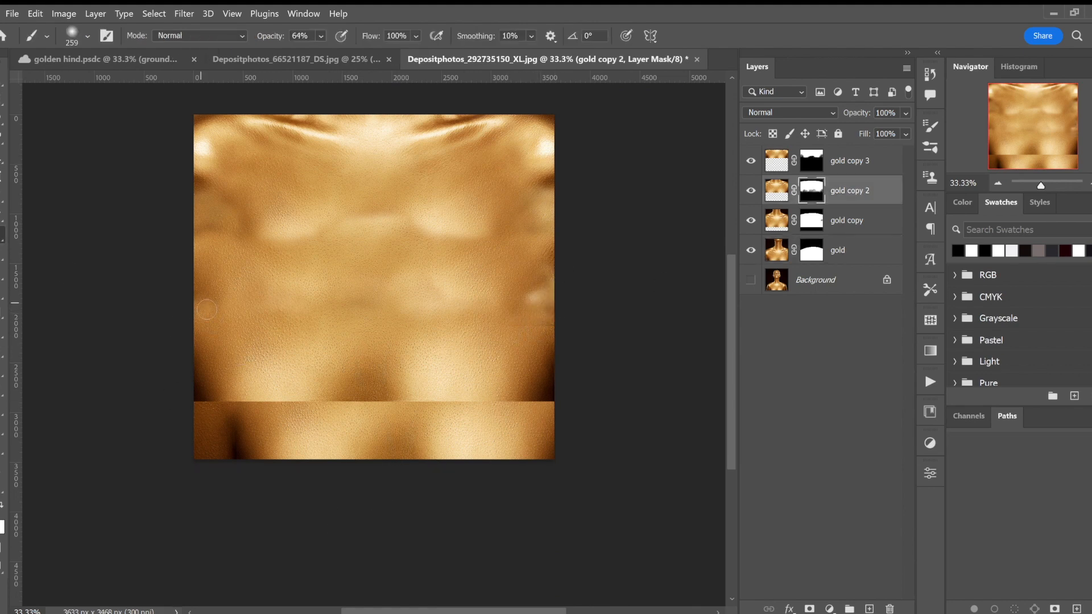
Step: Paint the gold copy layer mask at 100% brush opacity along the lowest seam to blend it away
{"action": "key", "text": "alt+bracketleft"}
{"action": "mouse_move", "coordinate": [545, 403]}
{"action": "left_mouse_down"}
{"action": "mouse_move", "coordinate": [558, 358]}
{"action": "mouse_move", "coordinate": [520, 373]}
{"action": "mouse_move", "coordinate": [591, 365]}
{"action": "mouse_move", "coordinate": [547, 405]}
{"action": "mouse_move", "coordinate": [537, 384]}
{"action": "mouse_move", "coordinate": [469, 424]}
{"action": "mouse_move", "coordinate": [387, 389]}
{"action": "mouse_move", "coordinate": [333, 396]}
{"action": "mouse_move", "coordinate": [326, 412]}
{"action": "mouse_move", "coordinate": [472, 438]}
{"action": "mouse_move", "coordinate": [308, 347]}
{"action": "mouse_move", "coordinate": [247, 411]}
{"action": "mouse_move", "coordinate": [292, 401]}
{"action": "left_mouse_up"}
{"action": "key", "text": "ctrl+z"}
{"action": "key", "text": "0"}
{"action": "mouse_move", "coordinate": [201, 408]}
{"action": "left_mouse_down"}
{"action": "mouse_move", "coordinate": [472, 401]}
{"action": "mouse_move", "coordinate": [449, 399]}
{"action": "left_mouse_up"}
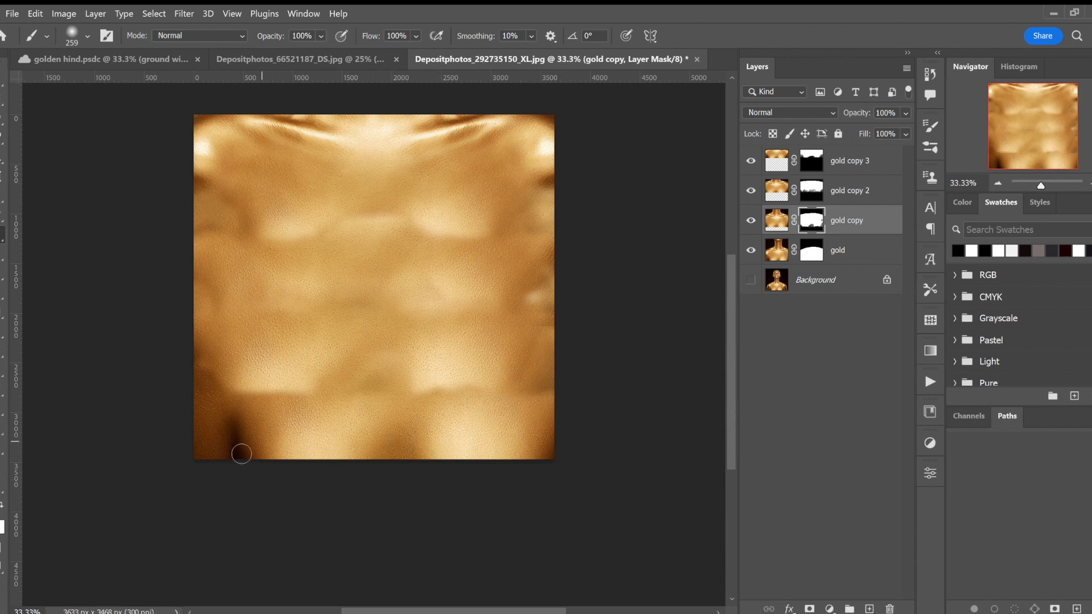
Step: Stamp all visible layers into a new top layer and name it "gold skin"
{"action": "left_click", "coordinate": [901, 155]}
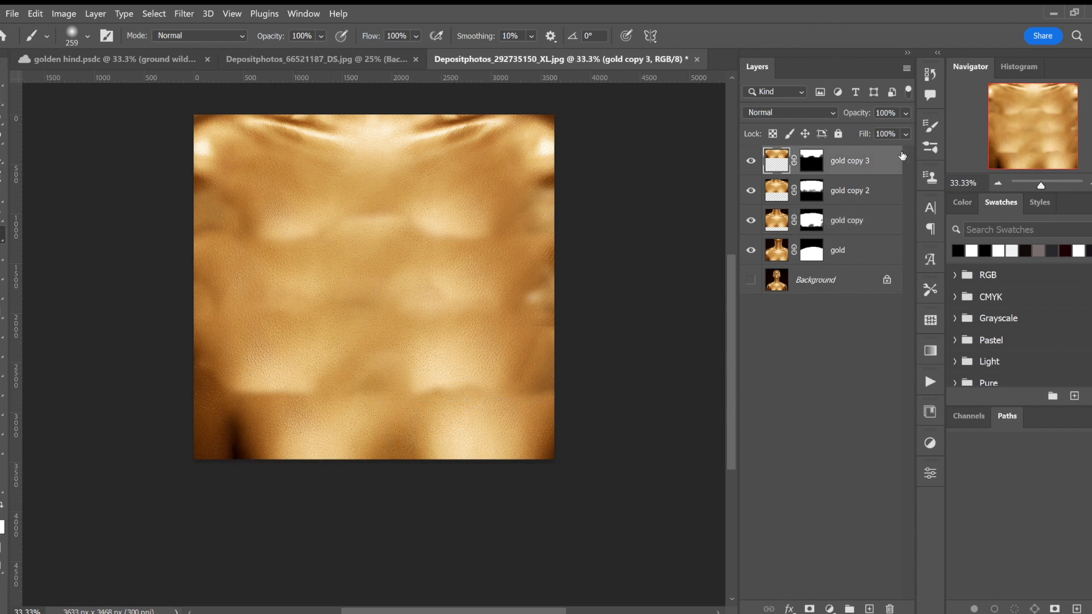
{"action": "key", "text": "ctrl+alt+shift+e"}
{"action": "double_click", "coordinate": [823, 157]}
{"action": "type", "text": "gold skin"}
{"action": "key", "text": "Return"}
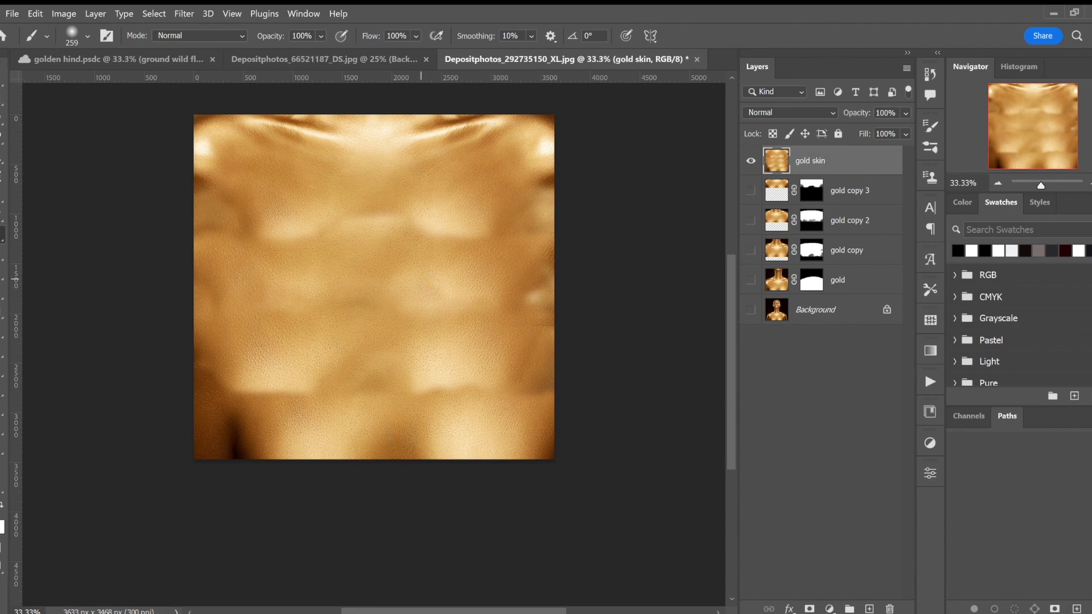
Step: Bring the gold skin layer into the deer document above the cutout and preview it in Lighten blend mode
{"action": "left_click", "coordinate": [1, 215]}
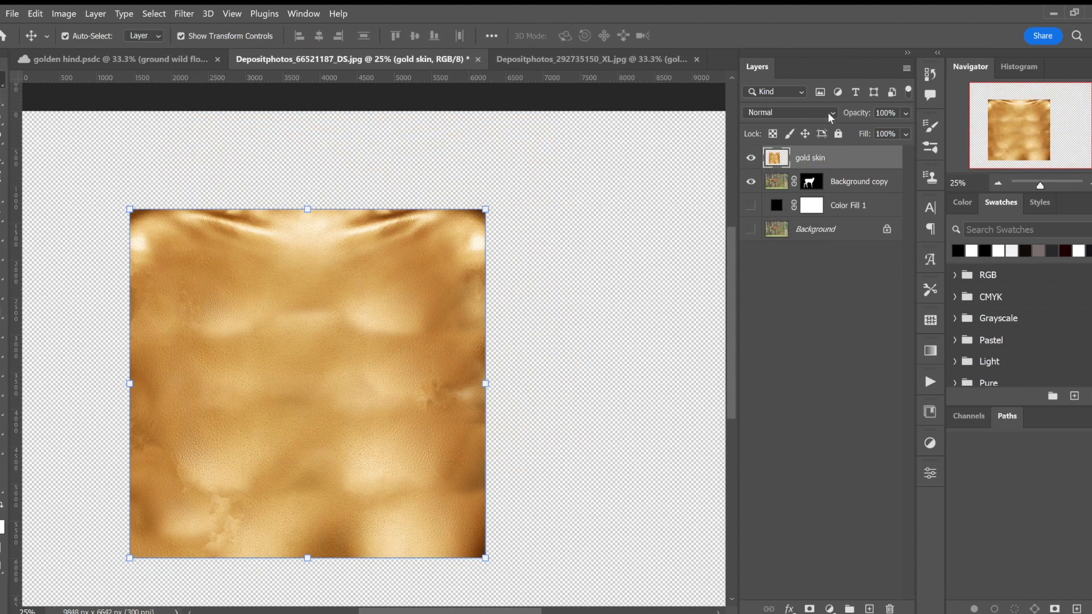
{"action": "left_click", "coordinate": [828, 114]}
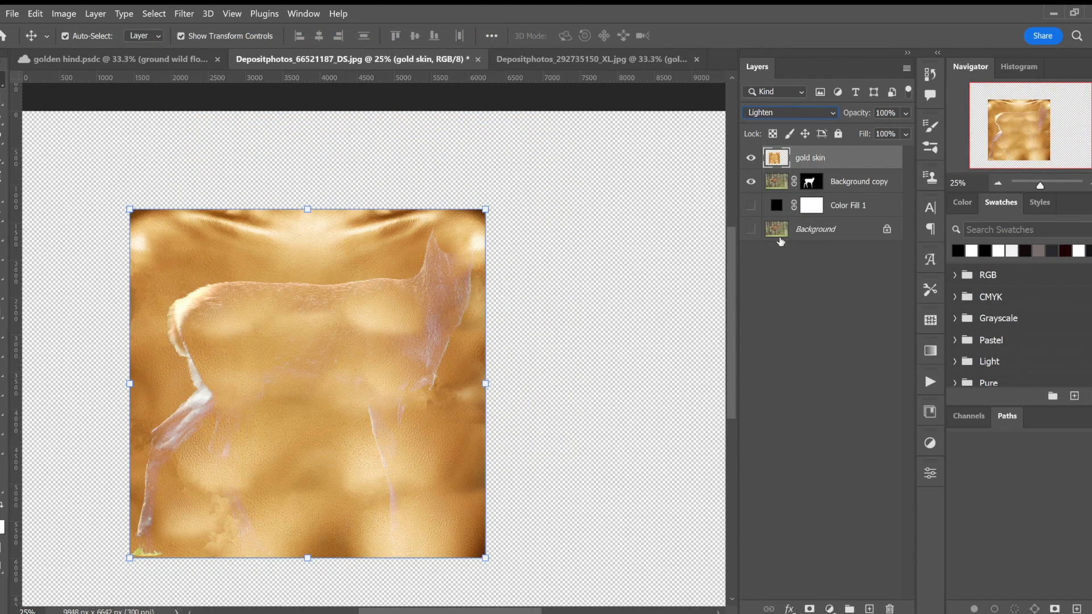
{"action": "scroll", "coordinate": [791, 117], "scroll_direction": "up", "scroll_amount": 7}
{"action": "left_click_drag", "start_coordinate": [849, 160], "coordinate": [849, 189]}
{"action": "scroll", "coordinate": [783, 189], "scroll_direction": "down", "scroll_amount": 4}
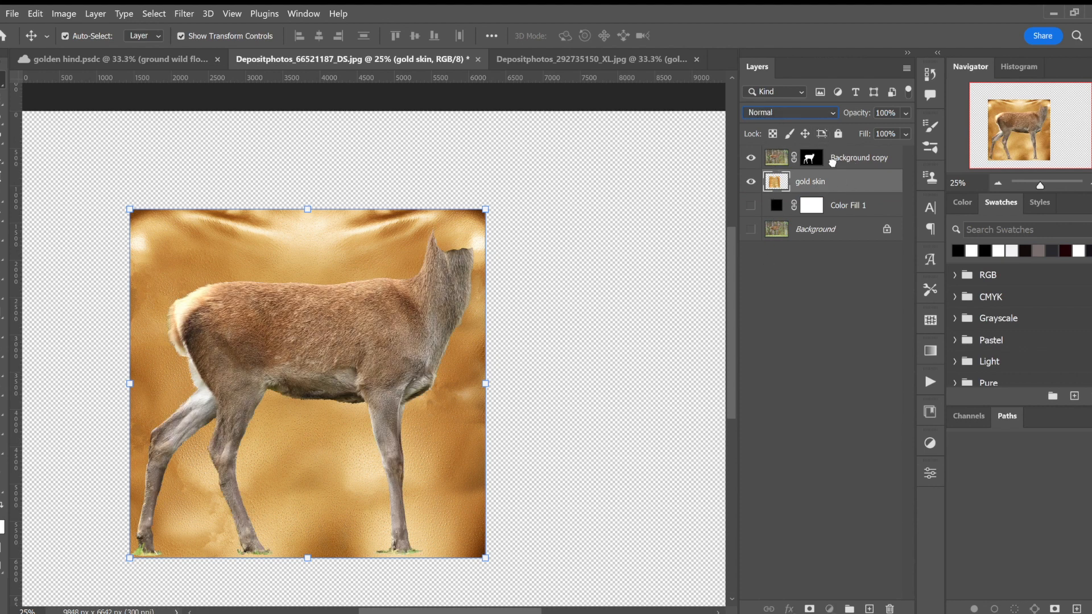
{"action": "left_click_drag", "start_coordinate": [831, 183], "coordinate": [830, 158]}
Step: Set the gold skin layer's blend mode to Screen
{"action": "scroll", "coordinate": [796, 113], "scroll_direction": "down", "scroll_amount": 8}
{"action": "scroll", "coordinate": [773, 238], "scroll_direction": "down", "scroll_amount": 3}
{"action": "scroll", "coordinate": [770, 244], "scroll_direction": "up", "scroll_amount": 4}
{"action": "scroll", "coordinate": [770, 234], "scroll_direction": "down", "scroll_amount": 1}
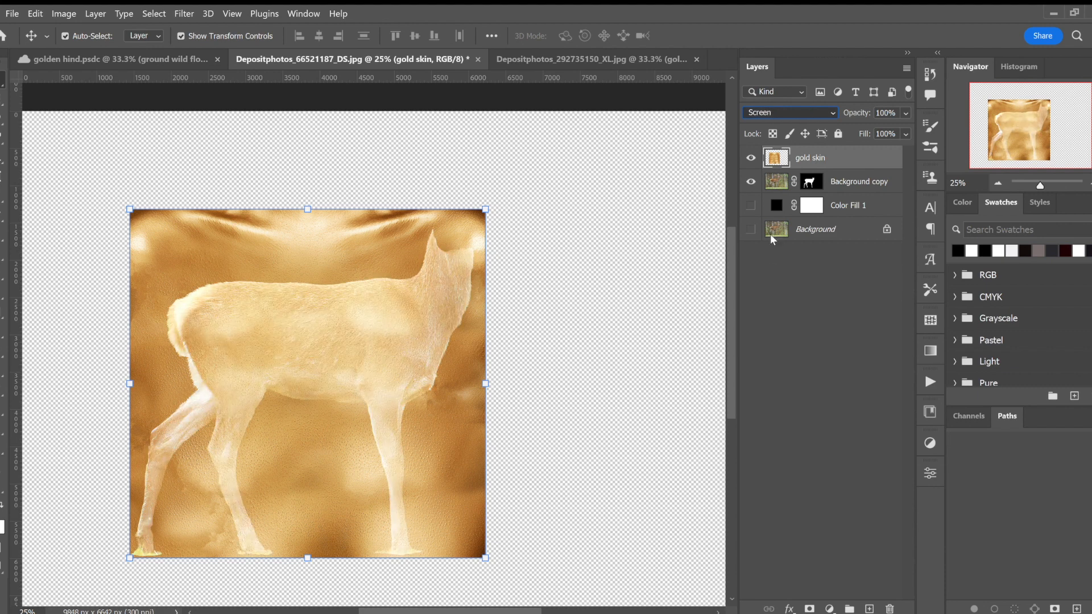
{"action": "left_click", "coordinate": [809, 609]}
{"action": "left_click", "coordinate": [890, 608]}
Step: Switch to the Eraser tool with a 199 px hard brush for the gold skin layer
{"action": "key", "text": "e"}
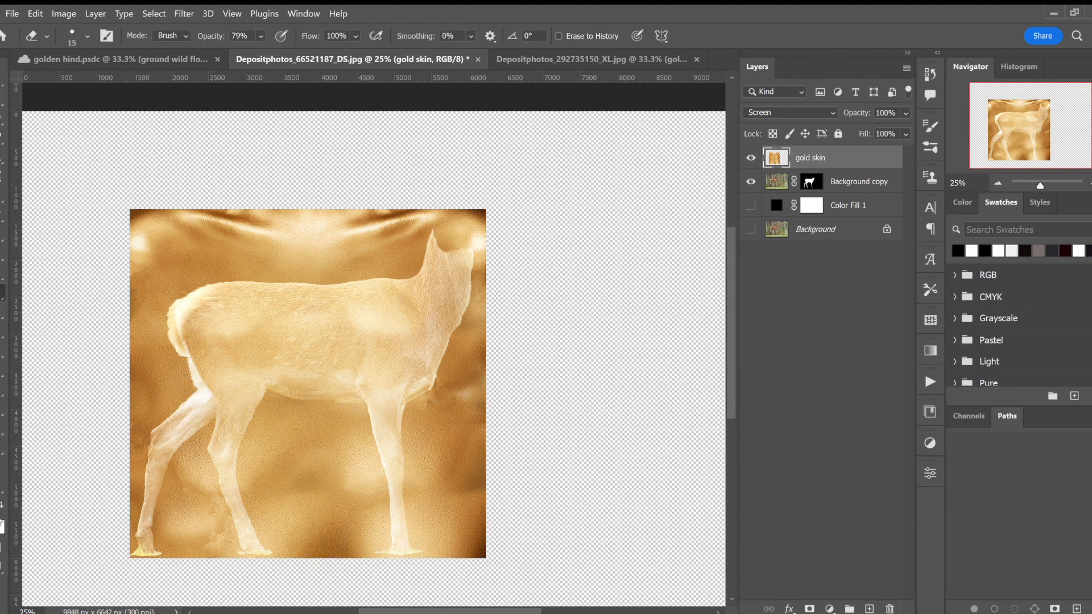
{"action": "key", "text": "i"}
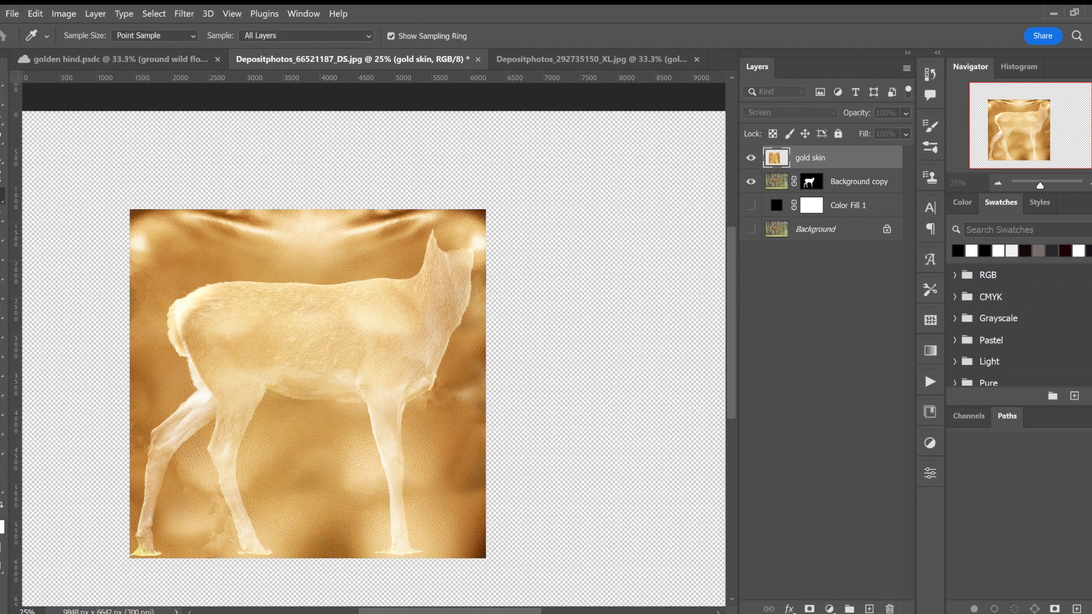
{"action": "key", "text": "e"}
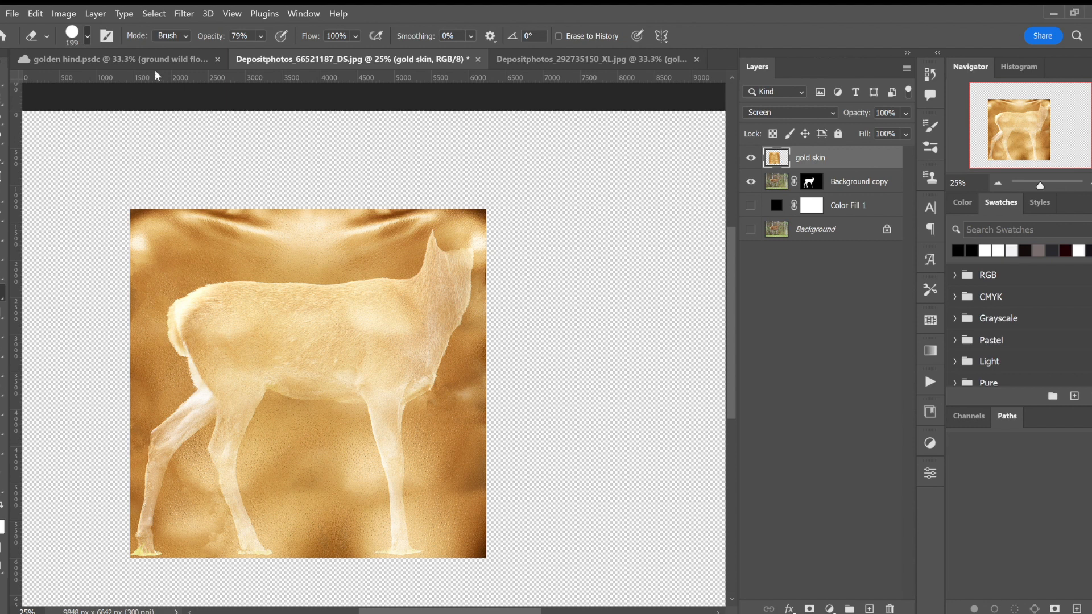
{"action": "mouse_move", "coordinate": [465, 364]}
{"action": "left_mouse_down"}
{"action": "mouse_move", "coordinate": [487, 336]}
{"action": "mouse_move", "coordinate": [509, 263]}
{"action": "mouse_move", "coordinate": [504, 284]}
{"action": "left_mouse_up"}
{"action": "left_click_drag", "start_coordinate": [261, 36], "coordinate": [319, 46]}
{"action": "left_click_drag", "start_coordinate": [507, 232], "coordinate": [499, 330]}
{"action": "key", "text": "ctrl+z"}
{"action": "key", "text": "ctrl+z"}
Step: Erase the gold skin texture outside the deer in front of its neck, chest and front leg
{"action": "key", "text": "6"}
{"action": "key", "text": "6"}
{"action": "left_click_drag", "start_coordinate": [505, 261], "coordinate": [494, 336]}
{"action": "mouse_move", "coordinate": [503, 293]}
{"action": "left_mouse_down"}
{"action": "mouse_move", "coordinate": [459, 408]}
{"action": "mouse_move", "coordinate": [431, 441]}
{"action": "mouse_move", "coordinate": [453, 548]}
{"action": "left_mouse_up"}
{"action": "key", "text": "ctrl+z"}
{"action": "mouse_move", "coordinate": [422, 423]}
{"action": "left_mouse_down"}
{"action": "mouse_move", "coordinate": [438, 547]}
{"action": "mouse_move", "coordinate": [465, 564]}
{"action": "left_mouse_up"}
{"action": "key", "text": "0"}
{"action": "mouse_move", "coordinate": [507, 319]}
{"action": "left_mouse_down"}
{"action": "mouse_move", "coordinate": [507, 268]}
{"action": "mouse_move", "coordinate": [477, 385]}
{"action": "mouse_move", "coordinate": [469, 385]}
{"action": "mouse_move", "coordinate": [487, 346]}
{"action": "mouse_move", "coordinate": [430, 452]}
{"action": "mouse_move", "coordinate": [463, 385]}
{"action": "mouse_move", "coordinate": [451, 570]}
{"action": "mouse_move", "coordinate": [431, 514]}
{"action": "mouse_move", "coordinate": [434, 468]}
{"action": "mouse_move", "coordinate": [472, 449]}
{"action": "mouse_move", "coordinate": [415, 572]}
{"action": "mouse_move", "coordinate": [385, 575]}
{"action": "mouse_move", "coordinate": [412, 584]}
{"action": "mouse_move", "coordinate": [261, 580]}
{"action": "mouse_move", "coordinate": [275, 583]}
{"action": "mouse_move", "coordinate": [211, 592]}
{"action": "mouse_move", "coordinate": [142, 573]}
{"action": "mouse_move", "coordinate": [178, 597]}
{"action": "mouse_move", "coordinate": [256, 578]}
{"action": "mouse_move", "coordinate": [414, 582]}
{"action": "mouse_move", "coordinate": [434, 578]}
{"action": "mouse_move", "coordinate": [438, 566]}
{"action": "mouse_move", "coordinate": [410, 581]}
{"action": "mouse_move", "coordinate": [433, 550]}
{"action": "left_mouse_up"}
Step: Erase the gold skin texture between the legs, behind the rump and above the deer's back
{"action": "mouse_move", "coordinate": [296, 424]}
{"action": "left_mouse_down"}
{"action": "mouse_move", "coordinate": [272, 493]}
{"action": "mouse_move", "coordinate": [289, 536]}
{"action": "mouse_move", "coordinate": [302, 430]}
{"action": "mouse_move", "coordinate": [364, 450]}
{"action": "mouse_move", "coordinate": [380, 563]}
{"action": "mouse_move", "coordinate": [341, 463]}
{"action": "mouse_move", "coordinate": [342, 556]}
{"action": "mouse_move", "coordinate": [197, 512]}
{"action": "mouse_move", "coordinate": [200, 493]}
{"action": "mouse_move", "coordinate": [188, 537]}
{"action": "mouse_move", "coordinate": [210, 492]}
{"action": "mouse_move", "coordinate": [231, 537]}
{"action": "left_mouse_up"}
{"action": "mouse_move", "coordinate": [168, 370]}
{"action": "left_mouse_down"}
{"action": "mouse_move", "coordinate": [139, 472]}
{"action": "mouse_move", "coordinate": [131, 533]}
{"action": "left_mouse_up"}
{"action": "left_click_drag", "start_coordinate": [158, 370], "coordinate": [146, 390]}
{"action": "mouse_move", "coordinate": [490, 237]}
{"action": "left_mouse_down"}
{"action": "mouse_move", "coordinate": [431, 209]}
{"action": "mouse_move", "coordinate": [411, 272]}
{"action": "mouse_move", "coordinate": [421, 257]}
{"action": "mouse_move", "coordinate": [182, 293]}
{"action": "mouse_move", "coordinate": [419, 205]}
{"action": "mouse_move", "coordinate": [241, 238]}
{"action": "mouse_move", "coordinate": [329, 230]}
{"action": "left_mouse_up"}
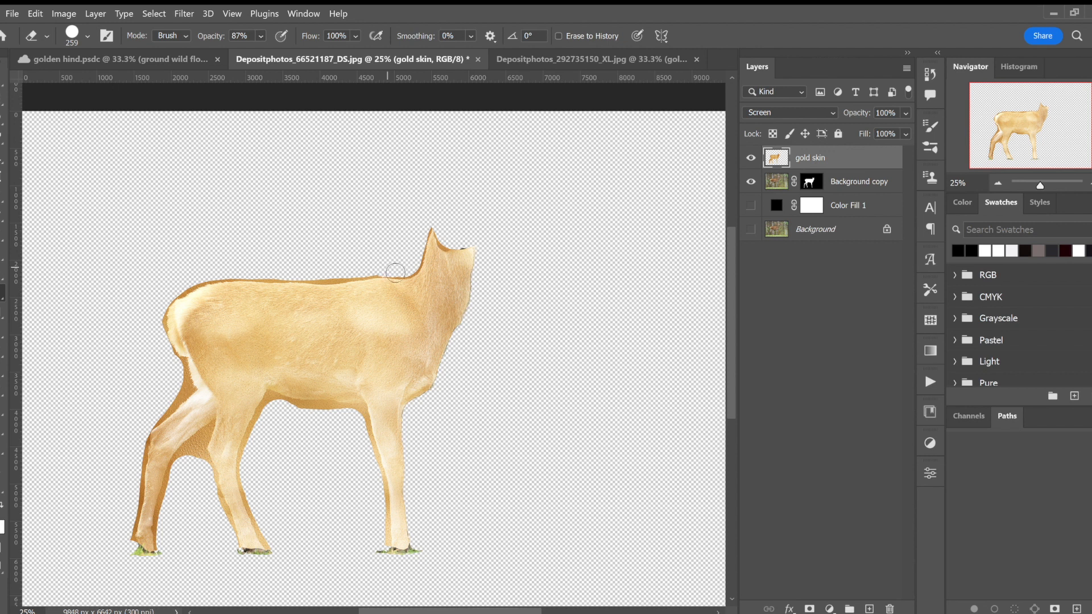
Step: Erase the leftover gold fringe along the deer's back and rump with a 259 px eraser at 87% opacity
{"action": "left_click_drag", "start_coordinate": [316, 276], "coordinate": [339, 279]}
{"action": "mouse_move", "coordinate": [212, 278]}
{"action": "left_mouse_down"}
{"action": "mouse_move", "coordinate": [273, 284]}
{"action": "mouse_move", "coordinate": [287, 264]}
{"action": "mouse_move", "coordinate": [257, 262]}
{"action": "mouse_move", "coordinate": [274, 280]}
{"action": "mouse_move", "coordinate": [306, 277]}
{"action": "left_mouse_up"}
{"action": "key", "text": "ctrl+z"}
{"action": "left_click_drag", "start_coordinate": [176, 293], "coordinate": [219, 276]}
{"action": "left_click_drag", "start_coordinate": [158, 343], "coordinate": [167, 308]}
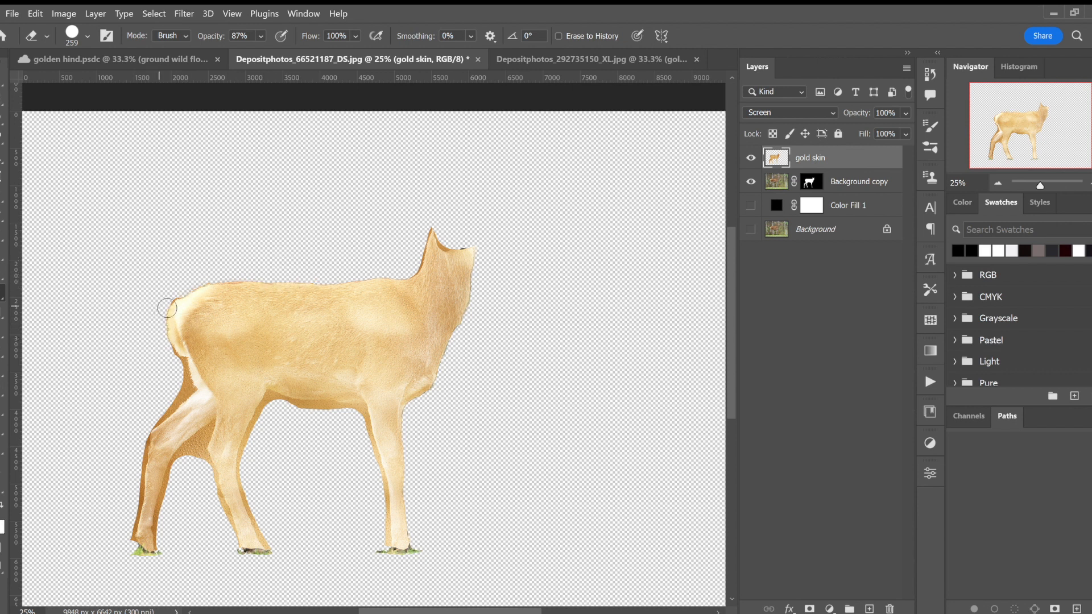
Step: Erase the gold fringe along both sides of the rearmost hind leg
{"action": "mouse_move", "coordinate": [183, 370]}
{"action": "left_mouse_down"}
{"action": "mouse_move", "coordinate": [185, 392]}
{"action": "mouse_move", "coordinate": [145, 454]}
{"action": "mouse_move", "coordinate": [132, 538]}
{"action": "mouse_move", "coordinate": [140, 504]}
{"action": "left_mouse_up"}
{"action": "left_click_drag", "start_coordinate": [186, 466], "coordinate": [168, 548]}
{"action": "key", "text": "ctrl+z"}
{"action": "left_click_drag", "start_coordinate": [187, 471], "coordinate": [168, 543]}
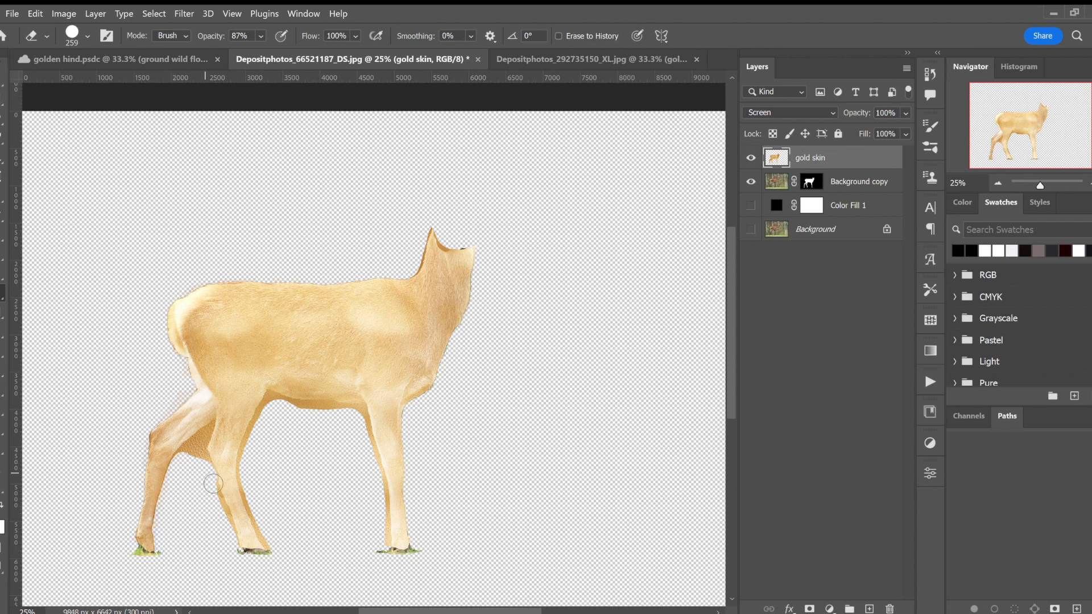
Step: Erase the gold fringe around the second hind leg, the back of the front leg and the belly
{"action": "left_click_drag", "start_coordinate": [234, 550], "coordinate": [222, 513]}
{"action": "mouse_move", "coordinate": [274, 422]}
{"action": "left_mouse_down"}
{"action": "mouse_move", "coordinate": [251, 480]}
{"action": "mouse_move", "coordinate": [276, 546]}
{"action": "left_mouse_up"}
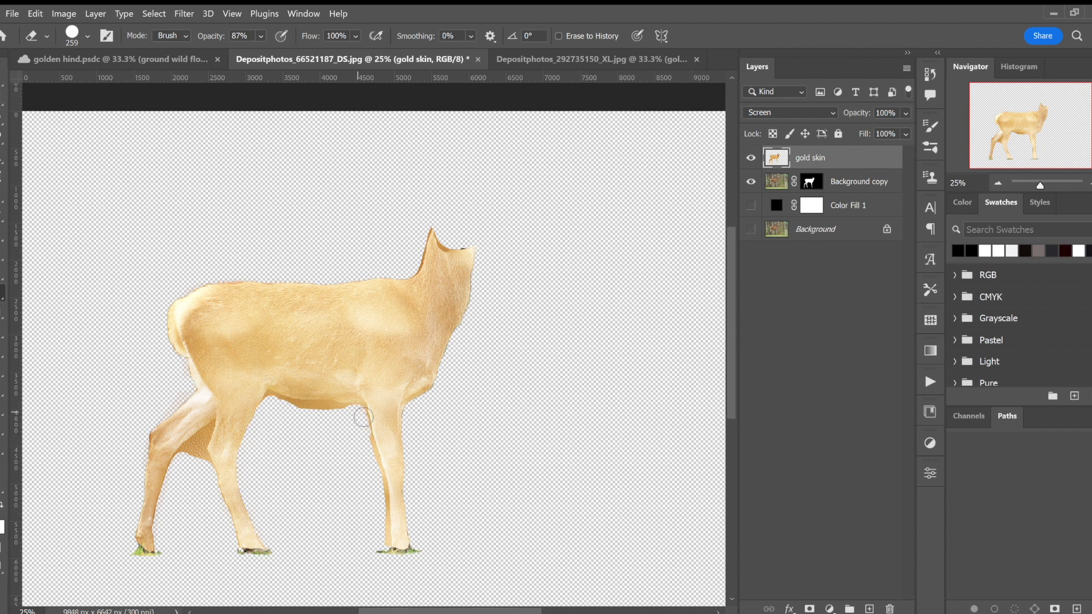
{"action": "left_click_drag", "start_coordinate": [373, 458], "coordinate": [385, 535]}
{"action": "left_click_drag", "start_coordinate": [368, 437], "coordinate": [373, 450]}
{"action": "mouse_move", "coordinate": [283, 418]}
{"action": "left_mouse_down"}
{"action": "mouse_move", "coordinate": [319, 414]}
{"action": "mouse_move", "coordinate": [286, 414]}
{"action": "left_mouse_up"}
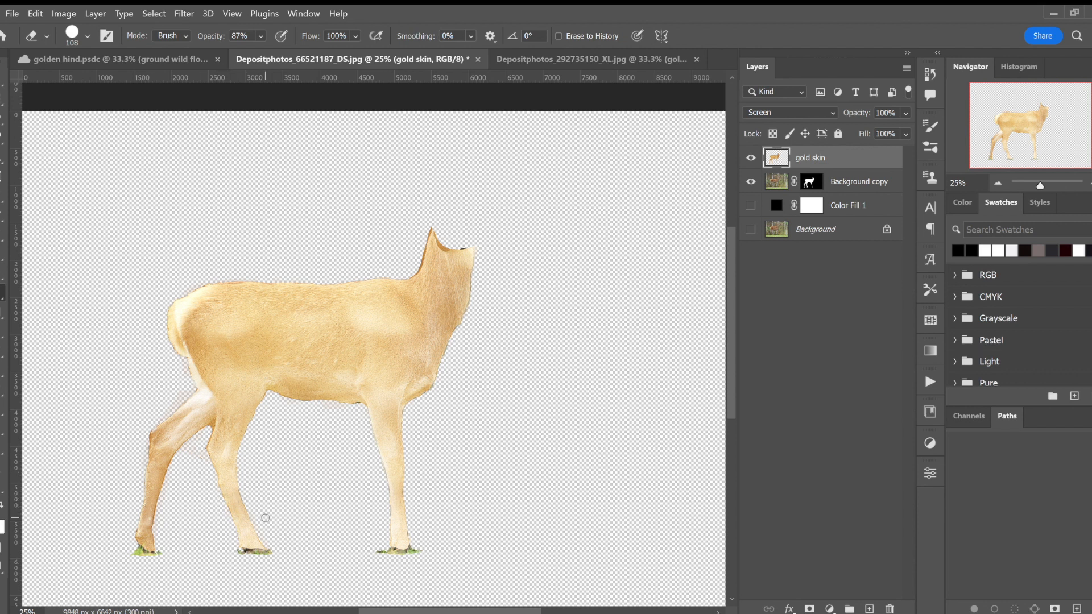
Step: Touch up the Background copy layer mask under the belly beside the front leg, and reselect the gold skin layer
{"action": "left_click", "coordinate": [811, 182]}
{"action": "key", "text": "x"}
{"action": "left_click", "coordinate": [355, 412]}
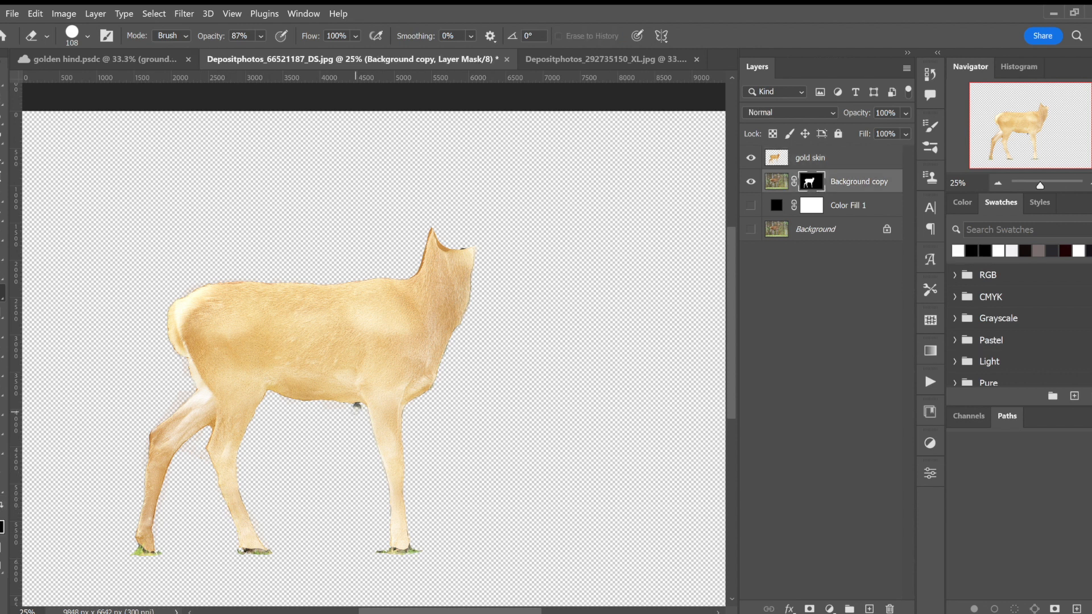
{"action": "key", "text": "x"}
{"action": "left_click", "coordinate": [783, 158]}
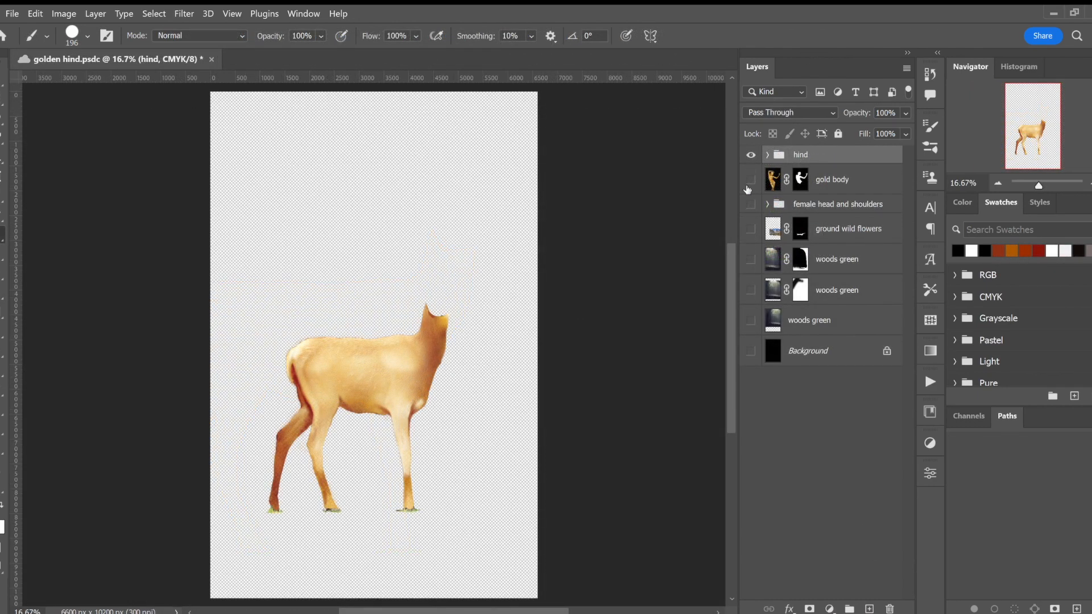
Step: Show the gold body layer in golden hind.psdc and scale it down with Free Transform
{"action": "left_click", "coordinate": [751, 180]}
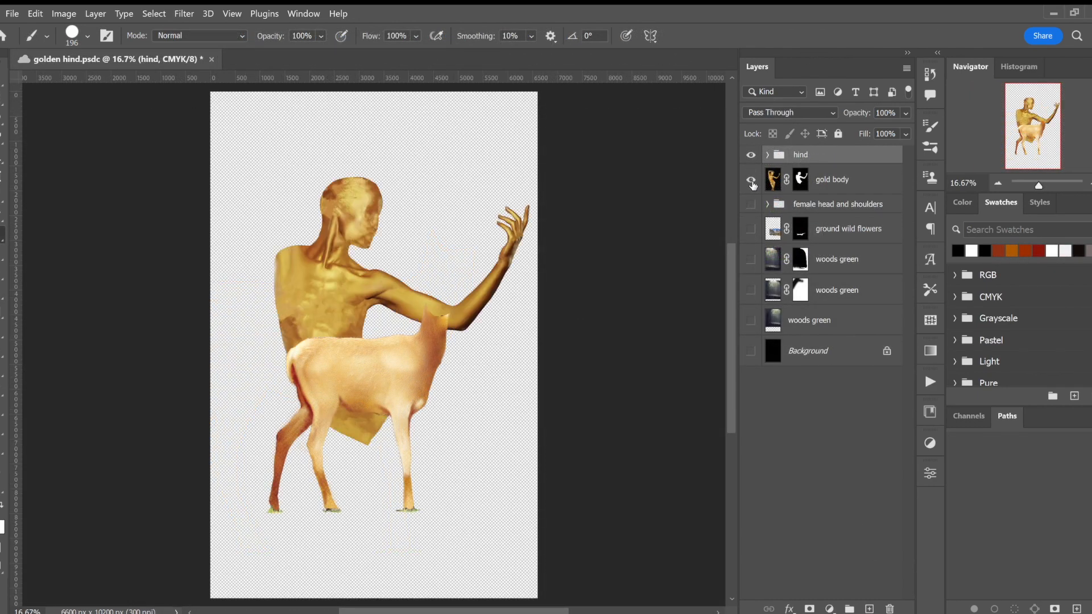
{"action": "key", "text": "v"}
{"action": "left_click", "coordinate": [825, 180]}
{"action": "key", "text": "ctrl+t"}
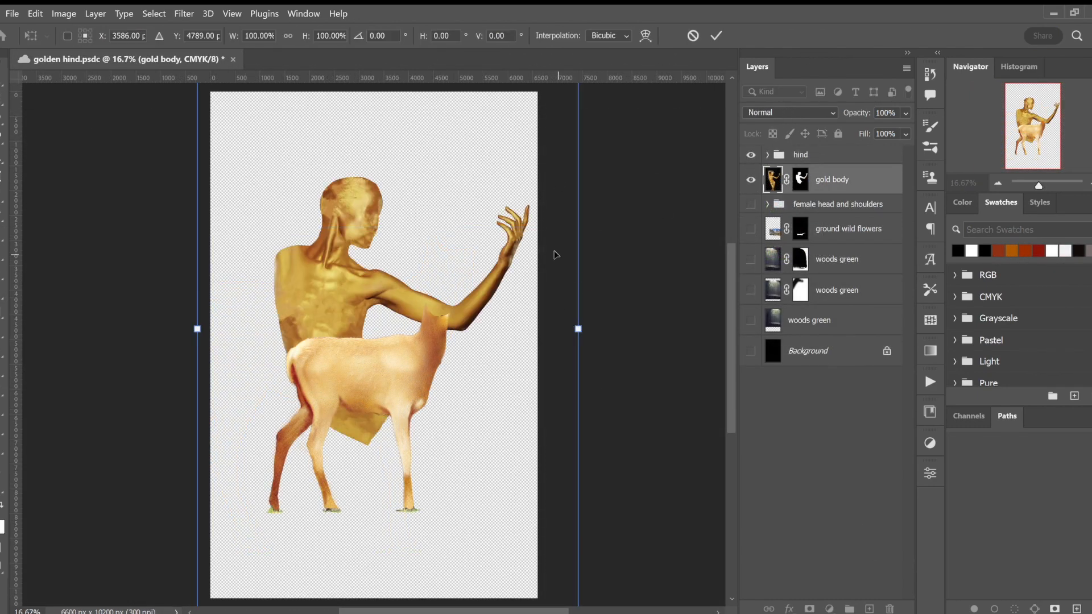
{"action": "key", "text": "ctrl+minus"}
{"action": "left_click_drag", "start_coordinate": [476, 194], "coordinate": [412, 287]}
Step: Flip the gold body horizontally at about 57% width and 59% height, fit it onto the deer's neck, and move its layer into the hind group
{"action": "left_click_drag", "start_coordinate": [388, 325], "coordinate": [440, 270]}
{"action": "left_click_drag", "start_coordinate": [464, 331], "coordinate": [174, 330]}
{"action": "left_click_drag", "start_coordinate": [291, 331], "coordinate": [359, 327]}
{"action": "left_click_drag", "start_coordinate": [468, 230], "coordinate": [467, 256]}
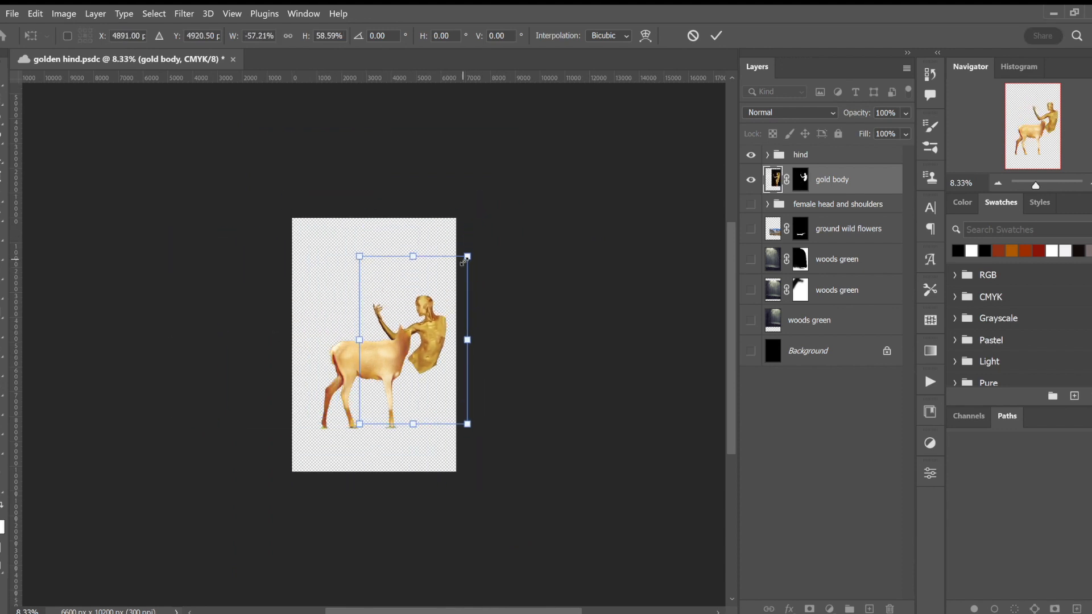
{"action": "left_click_drag", "start_coordinate": [456, 318], "coordinate": [438, 316]}
{"action": "left_click", "coordinate": [716, 36]}
{"action": "left_click_drag", "start_coordinate": [842, 181], "coordinate": [844, 154]}
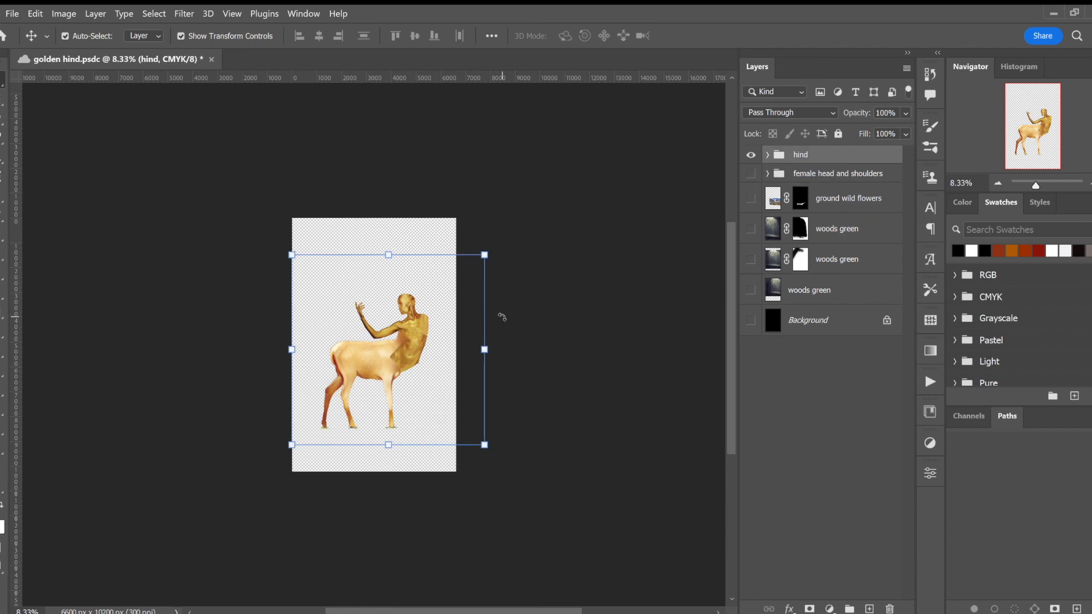
Step: Undo moving the gold body layer into the hind group, and place it above the hind group in the layer stack
{"action": "key", "text": "ctrl+plus"}
{"action": "key", "text": "ctrl+plus"}
{"action": "key", "text": "ctrl+plus"}
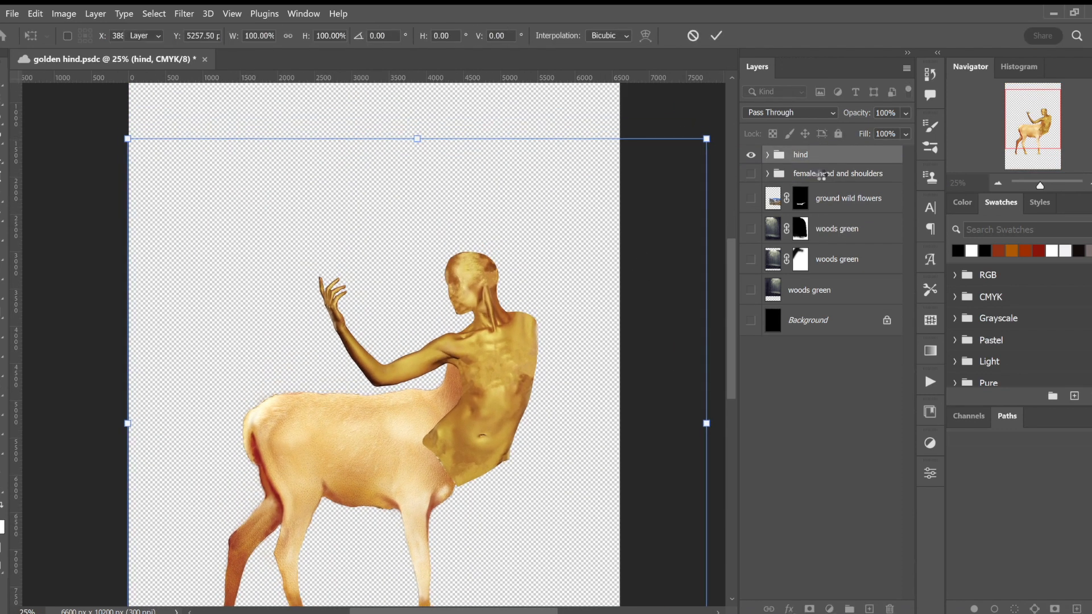
{"action": "left_click", "coordinate": [785, 180]}
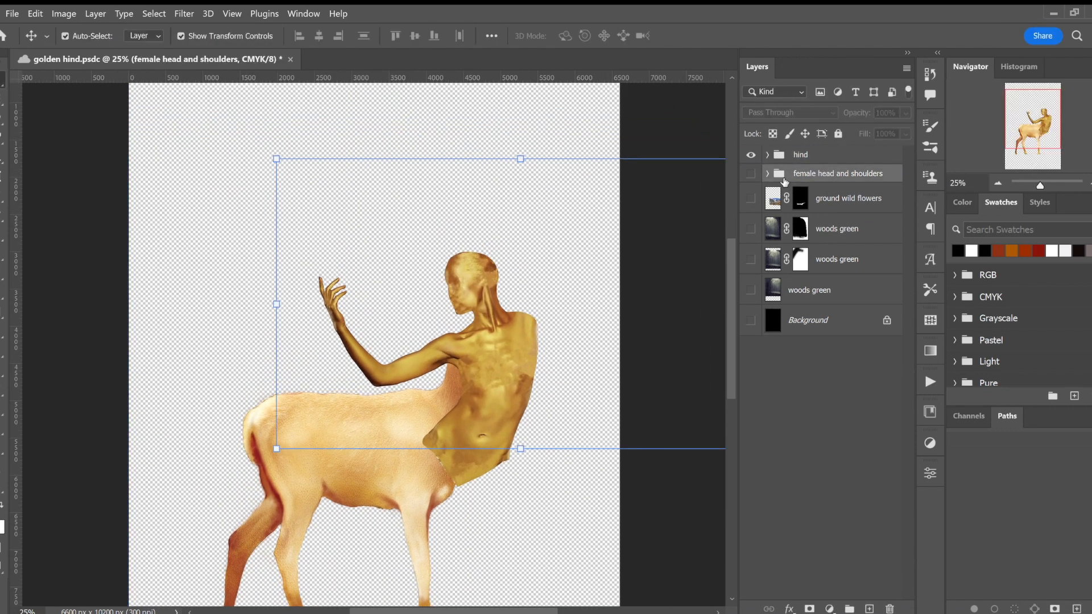
{"action": "key", "text": "ctrl+z"}
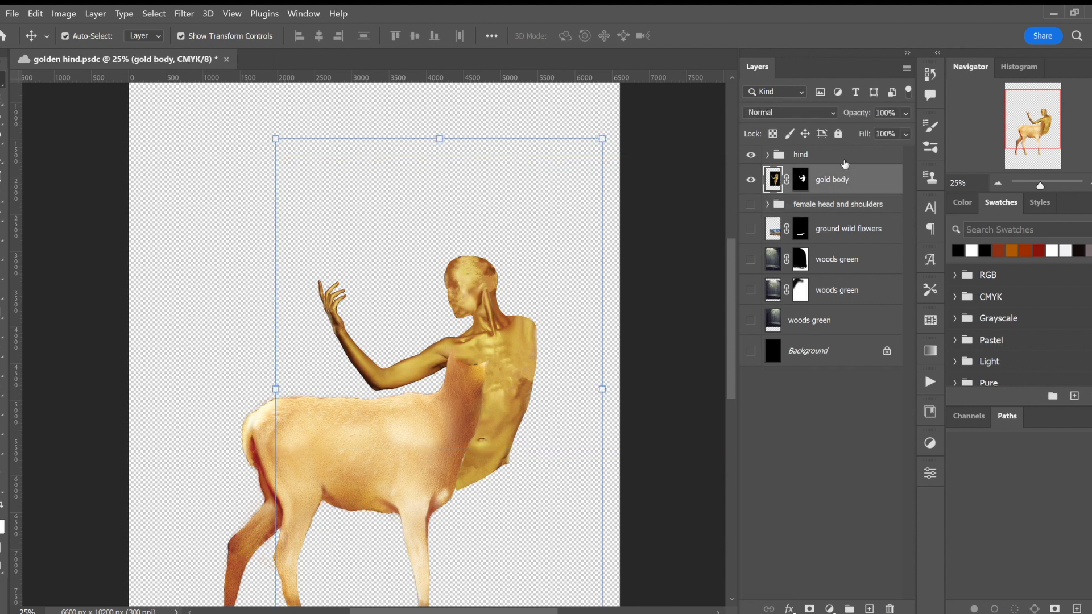
{"action": "key", "text": "ctrl+t"}
{"action": "left_click", "coordinate": [813, 156]}
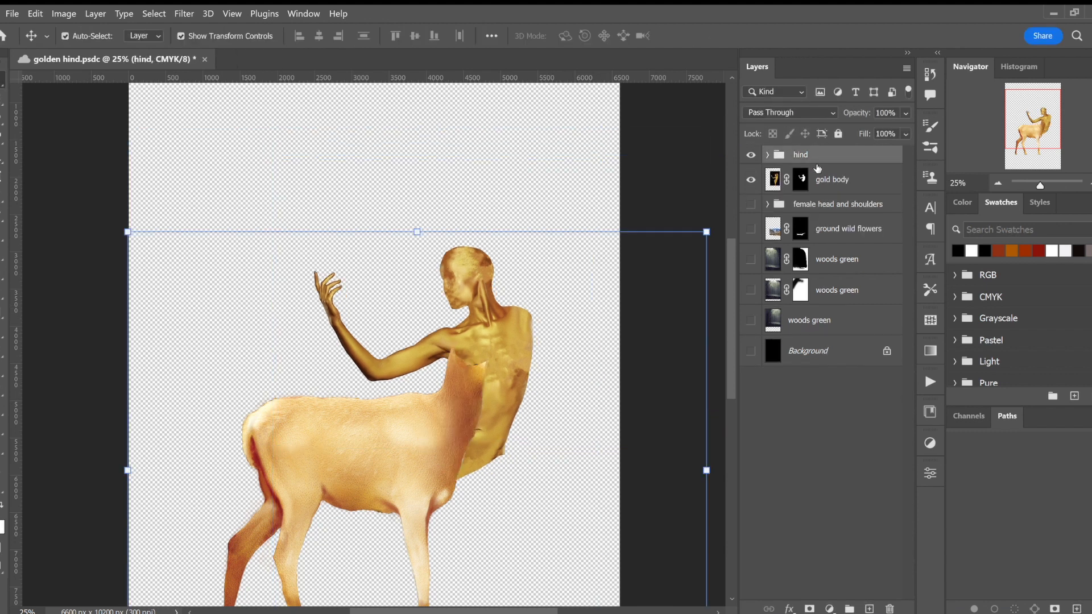
{"action": "left_click_drag", "start_coordinate": [840, 181], "coordinate": [844, 147]}
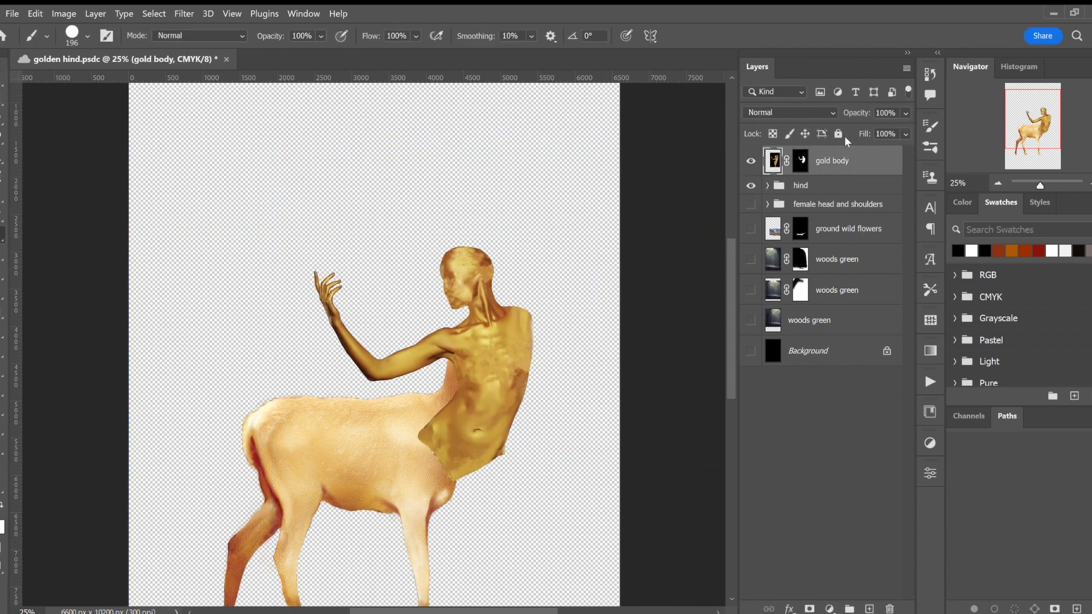
Step: Free Transform the gold body to about 100.25% width and 105.67% height, repositioning its waist over the deer's chest and neck
{"action": "key", "text": "ctrl+t"}
{"action": "mouse_move", "coordinate": [543, 361]}
{"action": "left_mouse_down"}
{"action": "mouse_move", "coordinate": [537, 339]}
{"action": "mouse_move", "coordinate": [538, 356]}
{"action": "left_mouse_up"}
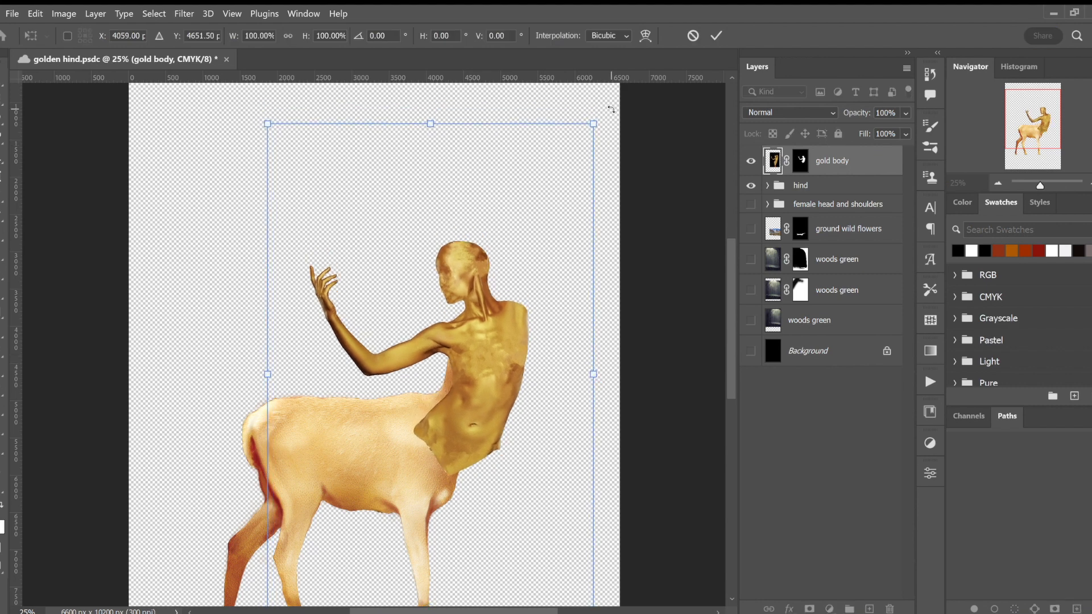
{"action": "left_click_drag", "start_coordinate": [612, 108], "coordinate": [521, 106]}
{"action": "key", "text": "ctrl+z"}
{"action": "left_click_drag", "start_coordinate": [543, 356], "coordinate": [537, 359]}
{"action": "key", "text": "ctrl+minus"}
{"action": "left_click_drag", "start_coordinate": [407, 533], "coordinate": [408, 547]}
{"action": "left_click_drag", "start_coordinate": [516, 200], "coordinate": [517, 194]}
{"action": "mouse_move", "coordinate": [455, 374]}
{"action": "left_mouse_down"}
{"action": "mouse_move", "coordinate": [452, 384]}
{"action": "mouse_move", "coordinate": [452, 369]}
{"action": "left_mouse_up"}
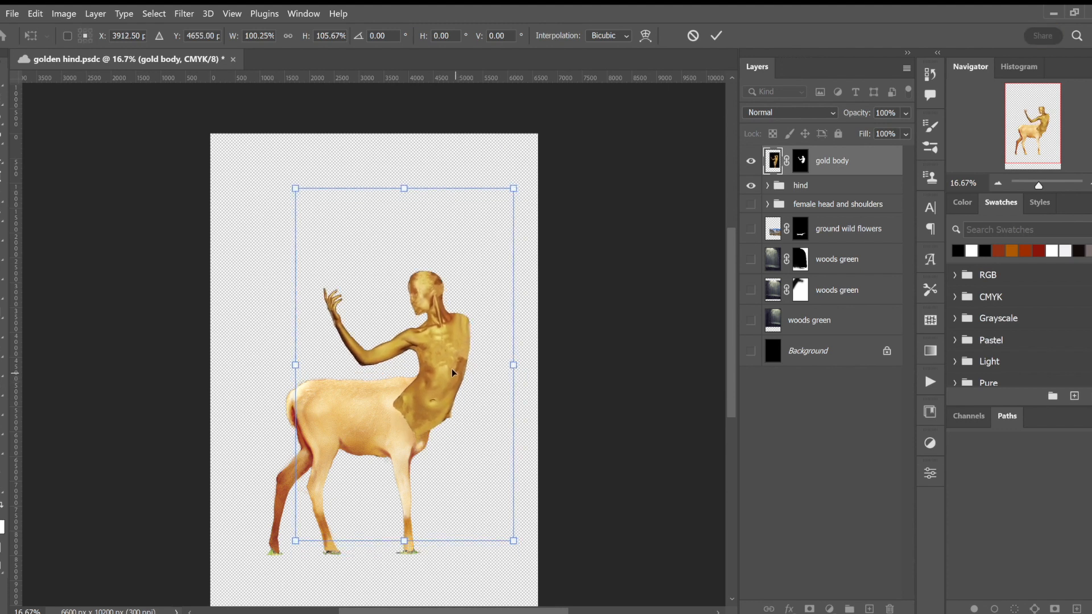
{"action": "key", "text": "Return"}
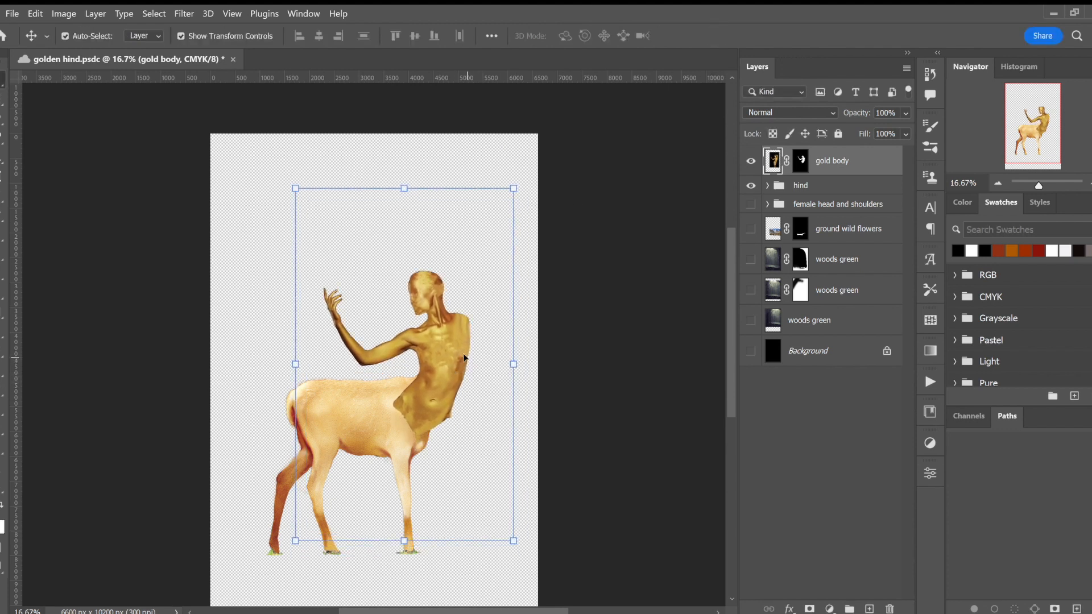
Step: Warp the gold body with a custom mesh, bending the shoulders and pulling the waist down over the deer's chest
{"action": "key", "text": "ctrl+t"}
{"action": "left_click", "coordinate": [645, 36]}
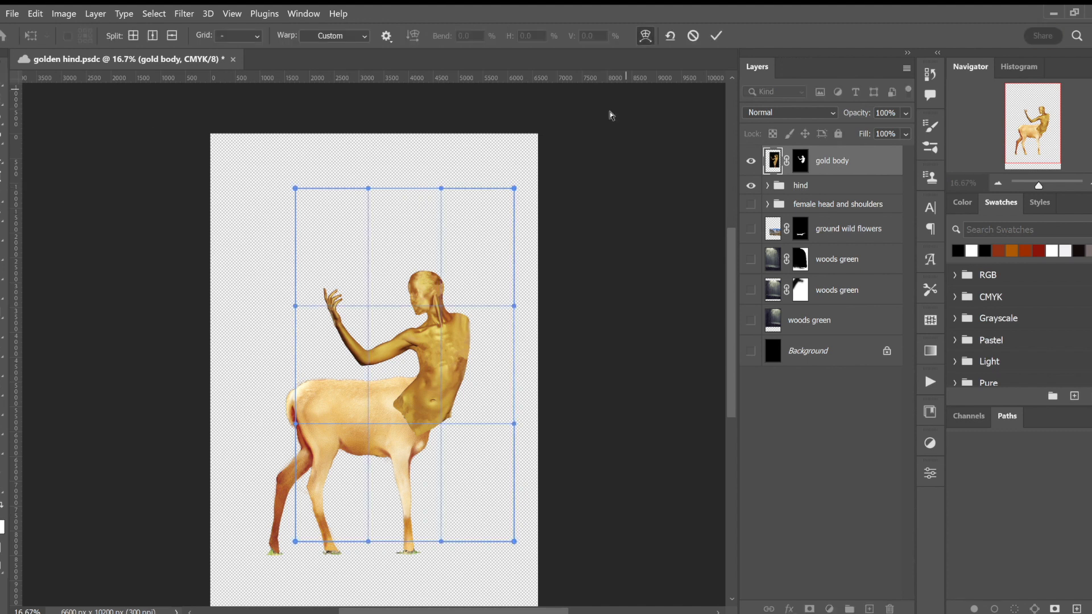
{"action": "left_click_drag", "start_coordinate": [438, 418], "coordinate": [451, 419]}
{"action": "left_click_drag", "start_coordinate": [443, 309], "coordinate": [439, 304]}
{"action": "left_click_drag", "start_coordinate": [368, 426], "coordinate": [375, 432]}
{"action": "left_click_drag", "start_coordinate": [440, 306], "coordinate": [435, 300]}
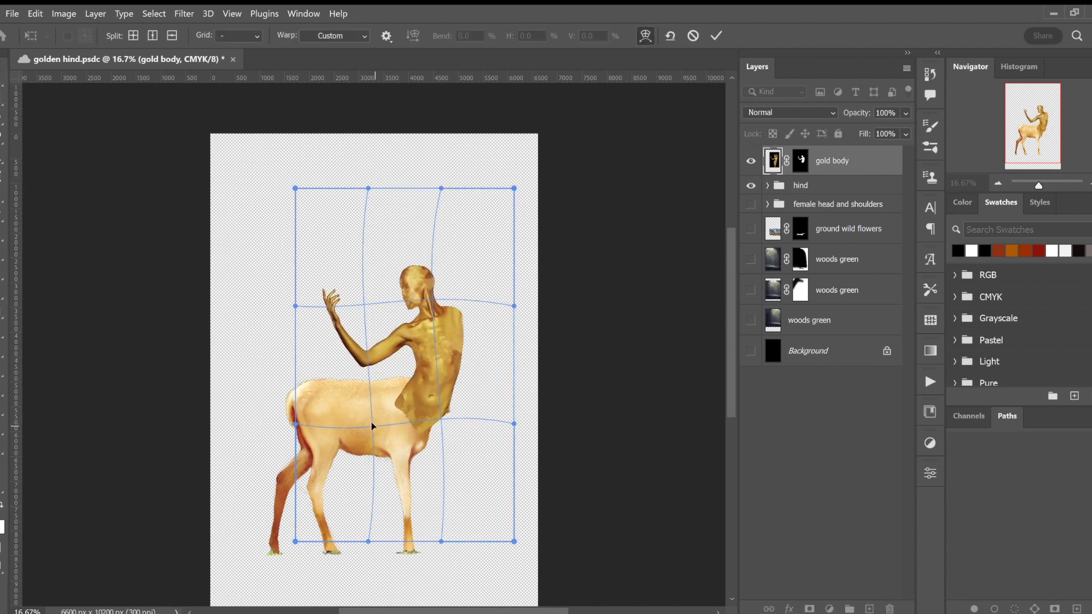
{"action": "left_click_drag", "start_coordinate": [373, 427], "coordinate": [382, 430]}
{"action": "left_click_drag", "start_coordinate": [462, 310], "coordinate": [468, 308]}
{"action": "left_click_drag", "start_coordinate": [425, 426], "coordinate": [417, 439]}
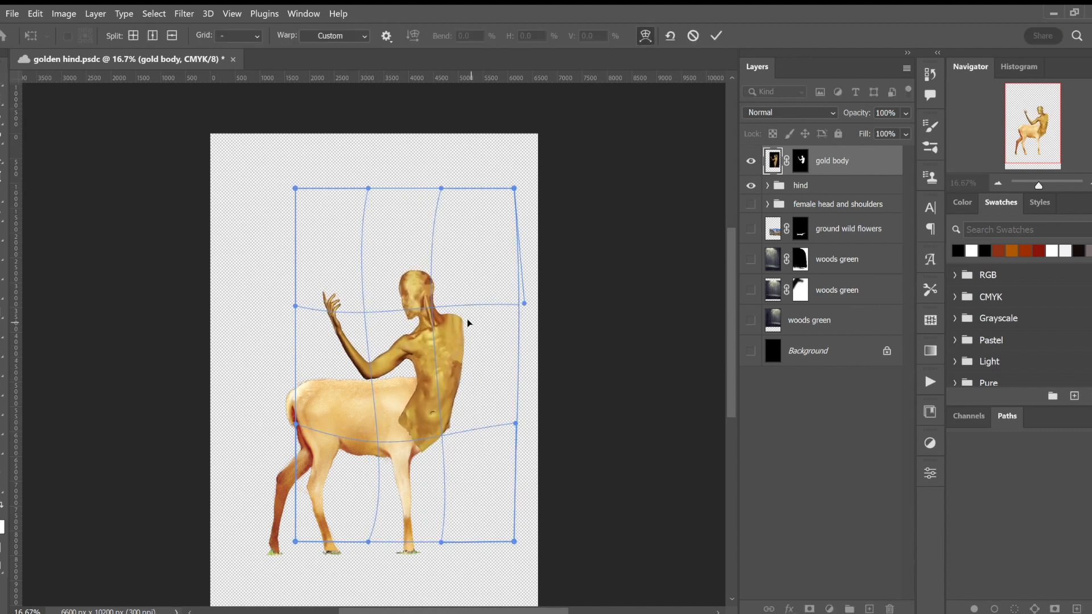
Step: Refine the warp by lifting the gold body's head and shoulders and reshaping the lower torso, and apply it
{"action": "left_click_drag", "start_coordinate": [441, 541], "coordinate": [430, 541]}
{"action": "left_click_drag", "start_coordinate": [514, 202], "coordinate": [522, 186]}
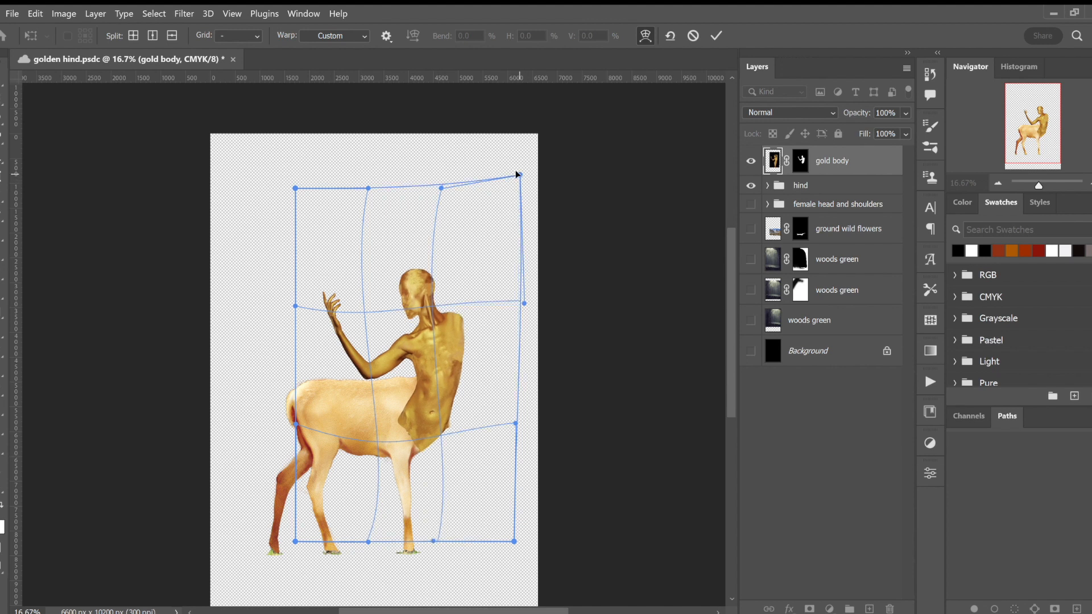
{"action": "left_click_drag", "start_coordinate": [292, 415], "coordinate": [290, 407]}
{"action": "left_click_drag", "start_coordinate": [432, 539], "coordinate": [425, 550]}
{"action": "left_click_drag", "start_coordinate": [448, 301], "coordinate": [452, 288]}
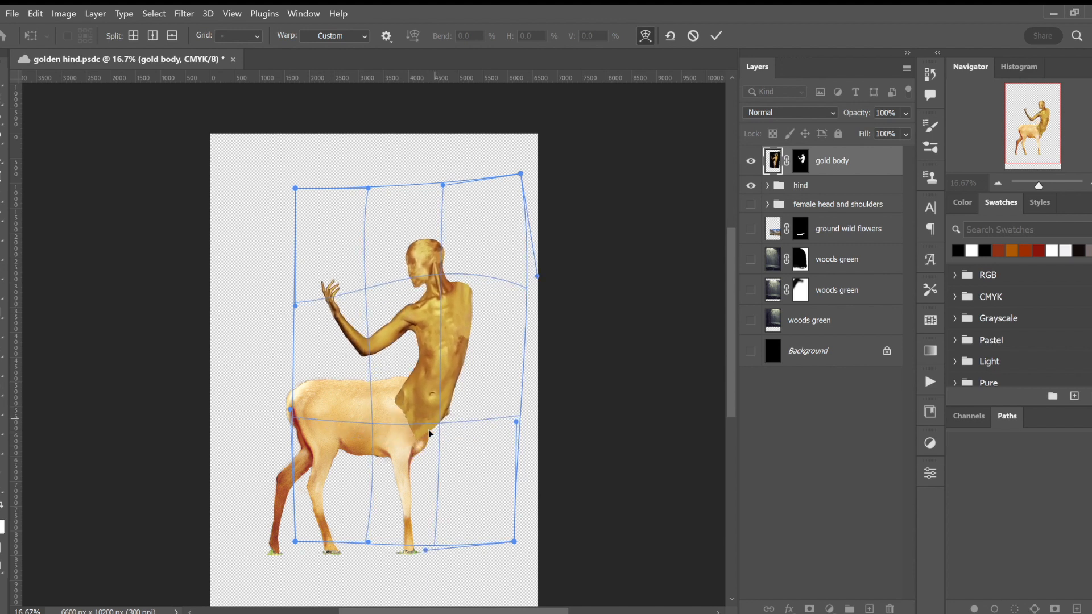
{"action": "left_click", "coordinate": [715, 37]}
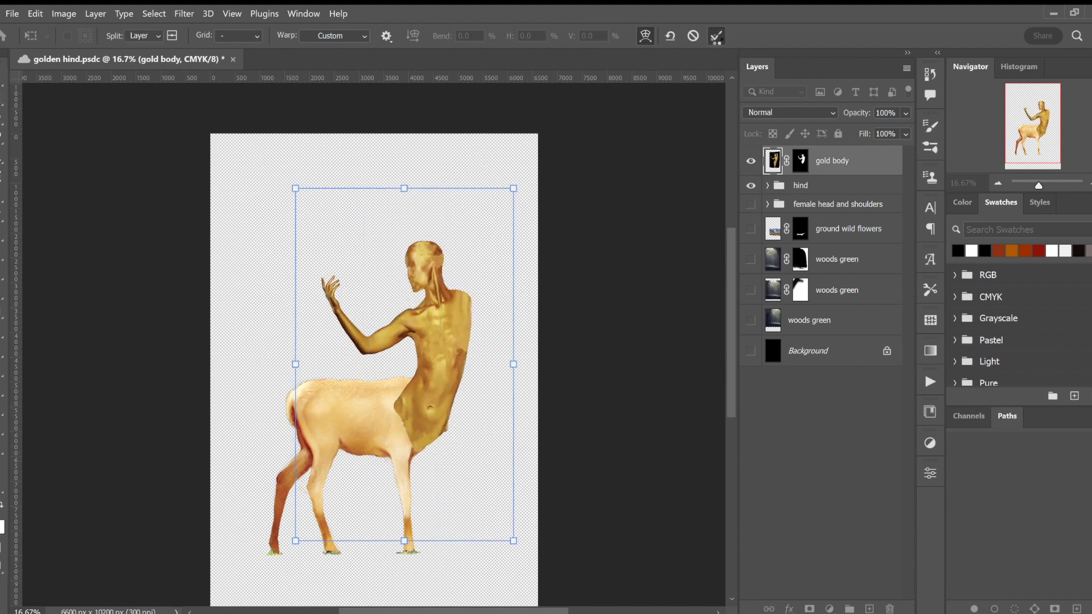
Step: Warp the gold body again to lift the raised arm and extend the lower torso down the deer's chest
{"action": "key", "text": "ctrl+t"}
{"action": "left_click", "coordinate": [645, 36]}
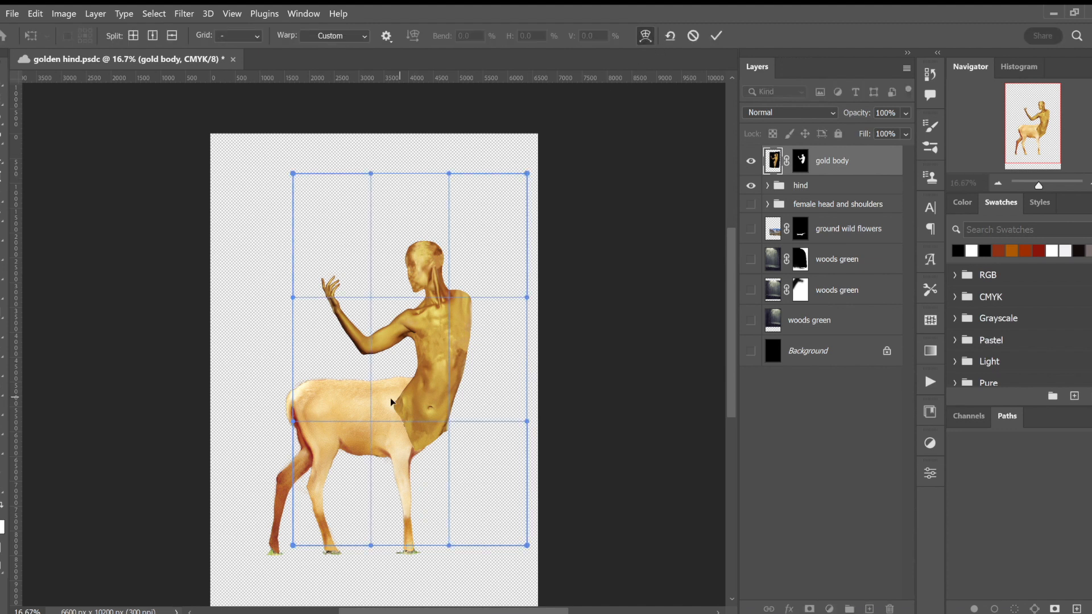
{"action": "left_click_drag", "start_coordinate": [393, 399], "coordinate": [391, 390]}
{"action": "key", "text": "Return"}
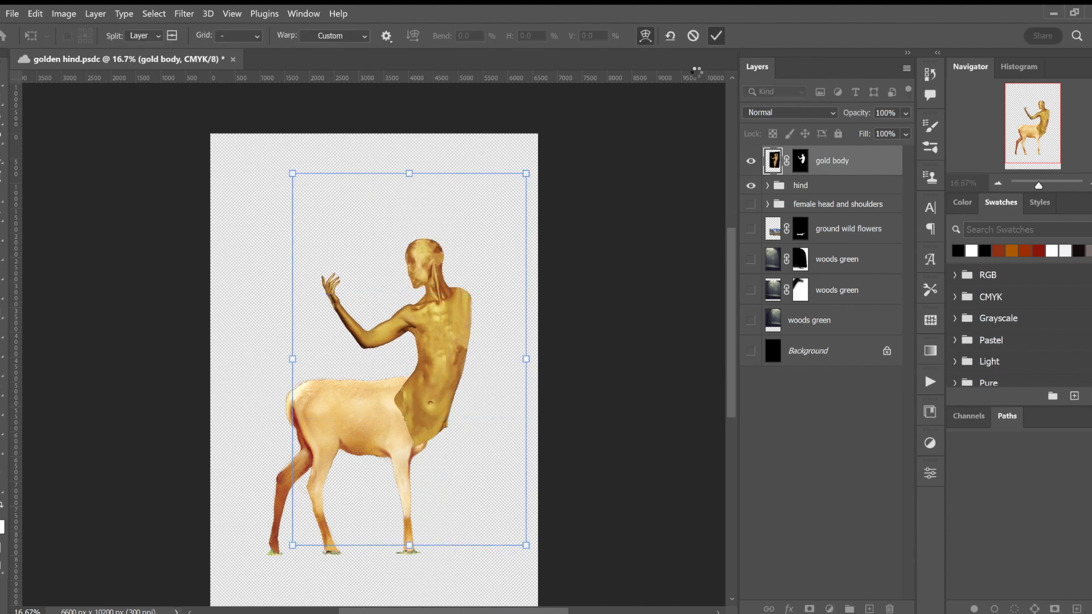
{"action": "left_click_drag", "start_coordinate": [378, 376], "coordinate": [432, 415]}
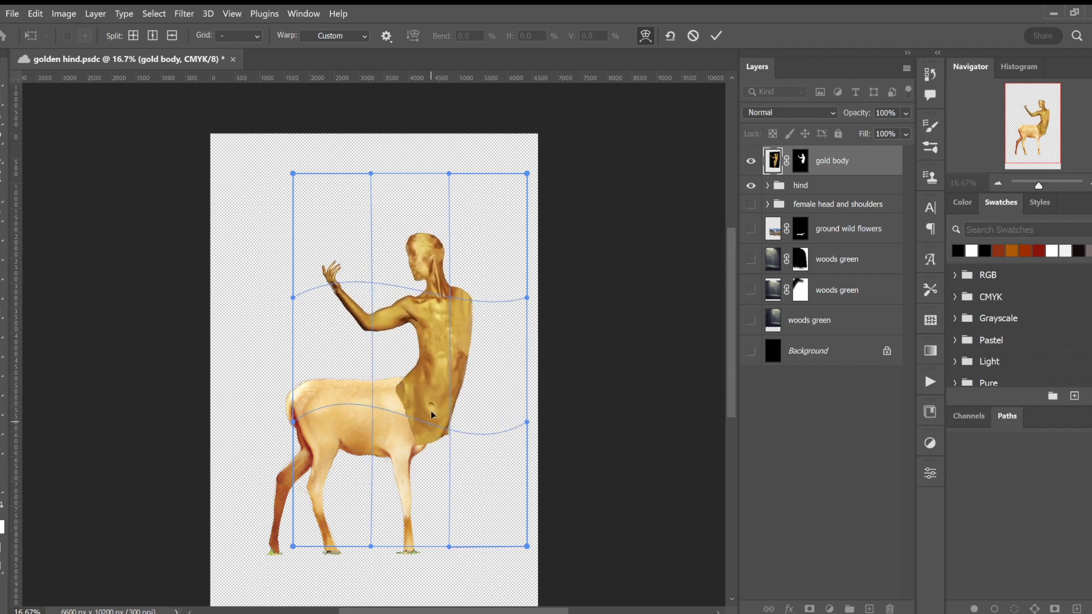
{"action": "left_click_drag", "start_coordinate": [460, 374], "coordinate": [459, 387]}
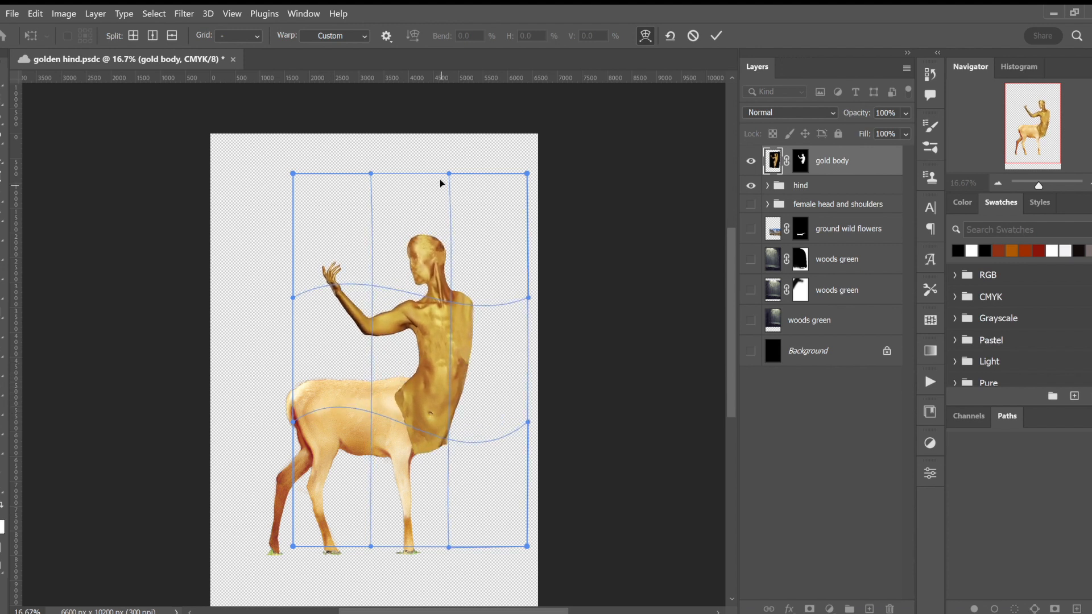
{"action": "left_click", "coordinate": [716, 35]}
Step: Scale the gold body to about 86.92% width and 84.97% height, fitting it to the deer's proportions
{"action": "left_click_drag", "start_coordinate": [527, 174], "coordinate": [516, 192]}
{"action": "left_click_drag", "start_coordinate": [450, 325], "coordinate": [452, 315]}
{"action": "left_click_drag", "start_coordinate": [517, 182], "coordinate": [482, 219]}
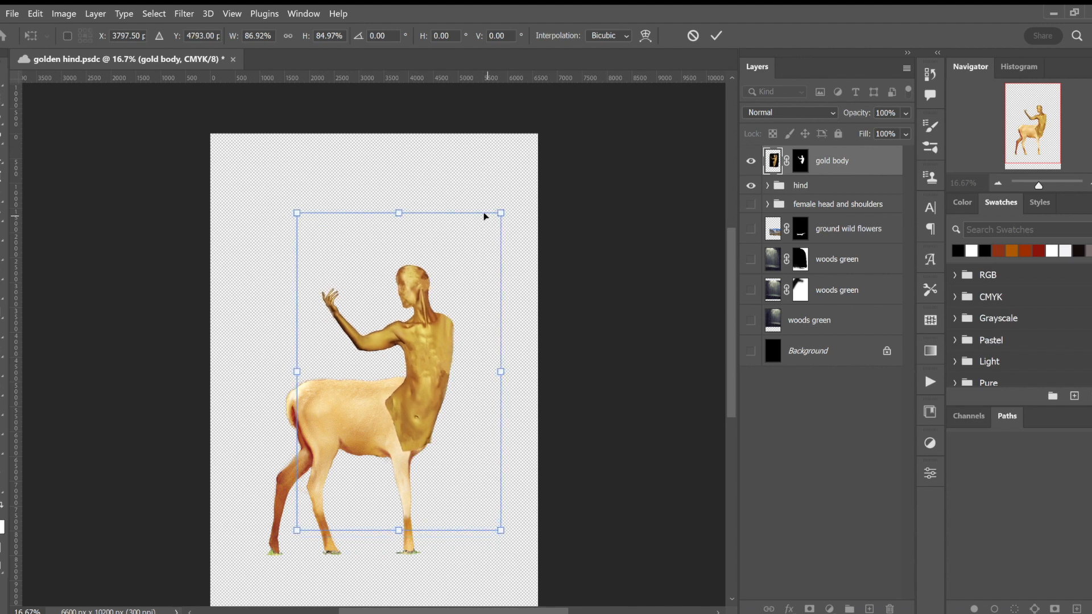
{"action": "left_click", "coordinate": [717, 36]}
Step: Brush on the gold body's layer mask to blend the waist edge into the deer's fur, and save the document
{"action": "key", "text": "b"}
{"action": "left_click", "coordinate": [801, 160]}
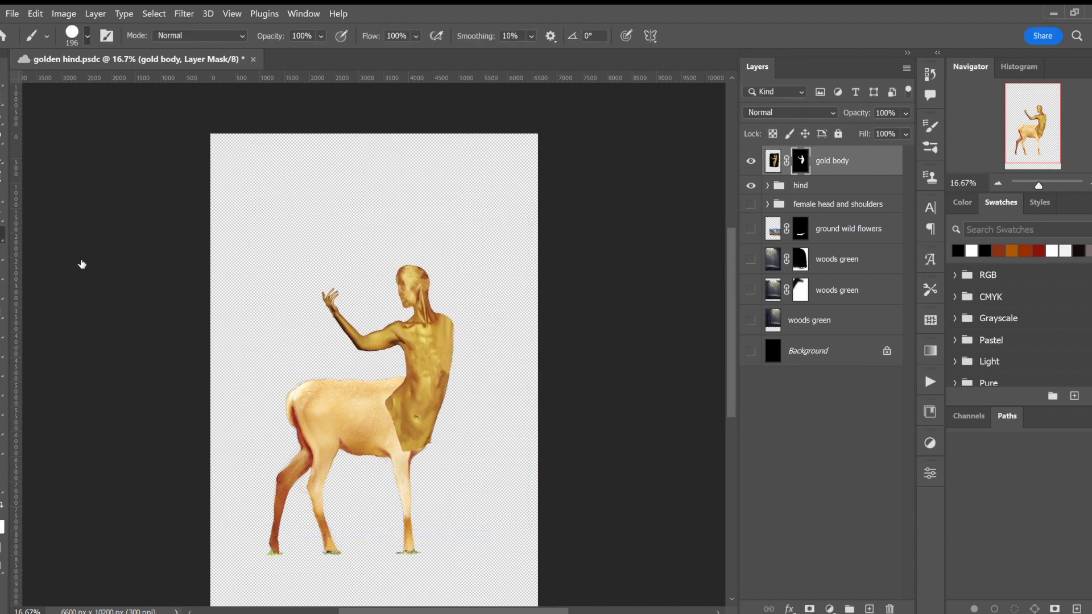
{"action": "left_click", "coordinate": [83, 274]}
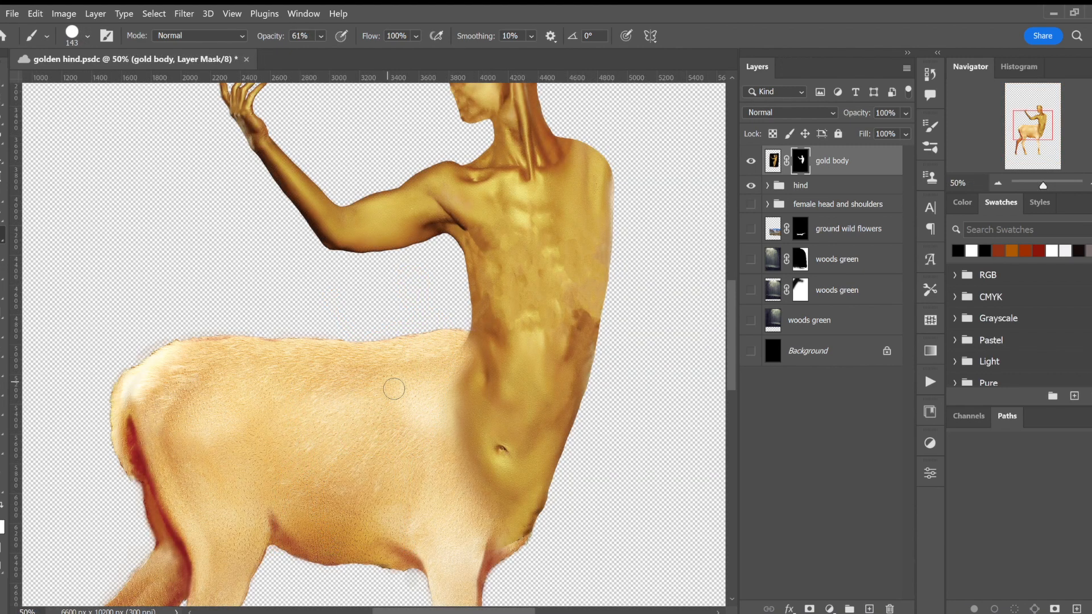
{"action": "key", "text": "ctrl+s"}
Step: Remove the navel from the gold body's image with the content-aware Spot Healing Brush
{"action": "left_click", "coordinate": [774, 161]}
{"action": "key", "text": "j"}
{"action": "left_click_drag", "start_coordinate": [501, 449], "coordinate": [519, 464]}
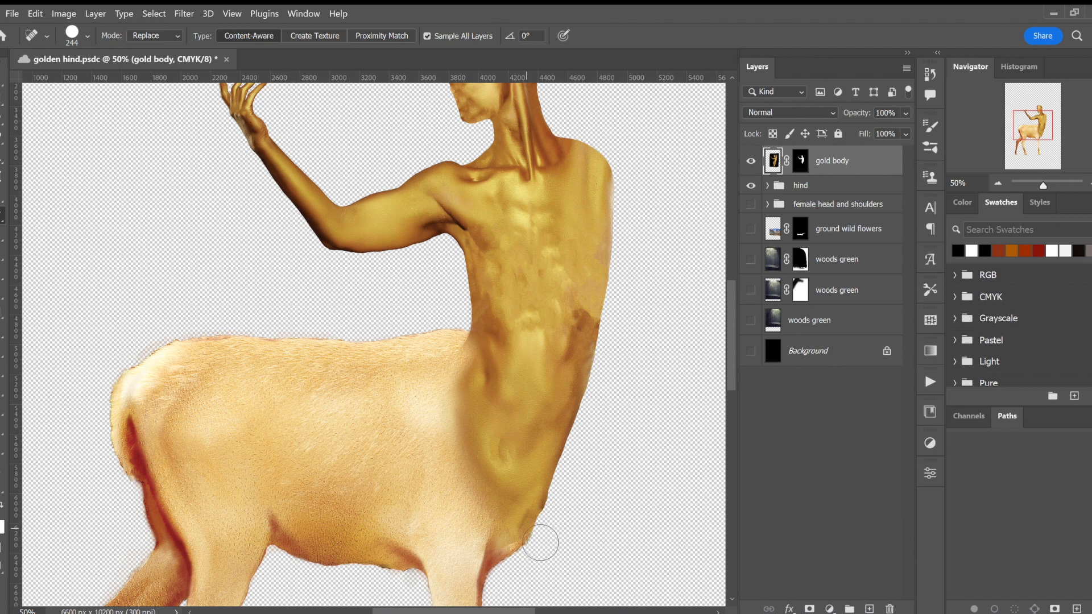
Step: Move the gold body layer below the hind group
{"action": "left_click_drag", "start_coordinate": [853, 159], "coordinate": [853, 177]}
{"action": "left_click", "coordinate": [767, 155]}
{"action": "left_click", "coordinate": [767, 154]}
{"action": "left_click", "coordinate": [768, 174]}
{"action": "left_click", "coordinate": [769, 174]}
{"action": "key", "text": "ctrl+z"}
{"action": "left_click_drag", "start_coordinate": [855, 178], "coordinate": [853, 195]}
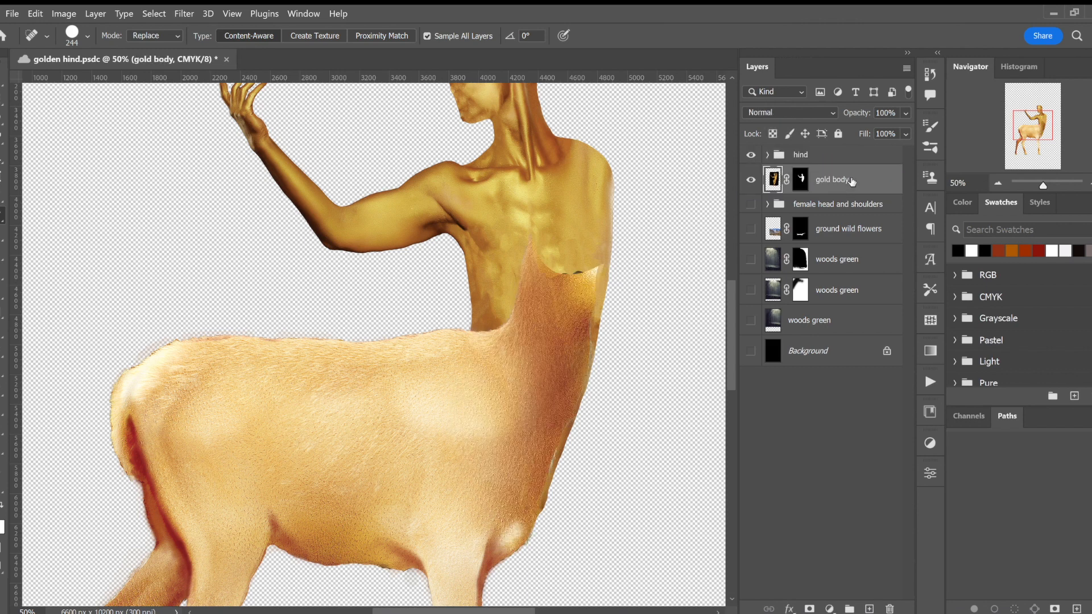
Step: Mask out the gold body's fringe along the front edge of the deer's neck and chest with the Brush at 84% opacity
{"action": "key", "text": "b"}
{"action": "left_click", "coordinate": [800, 180]}
{"action": "mouse_move", "coordinate": [588, 430]}
{"action": "left_mouse_down"}
{"action": "mouse_move", "coordinate": [549, 518]}
{"action": "mouse_move", "coordinate": [577, 441]}
{"action": "mouse_move", "coordinate": [549, 508]}
{"action": "left_mouse_up"}
{"action": "left_click_drag", "start_coordinate": [604, 366], "coordinate": [583, 424]}
{"action": "left_click_drag", "start_coordinate": [599, 387], "coordinate": [573, 427]}
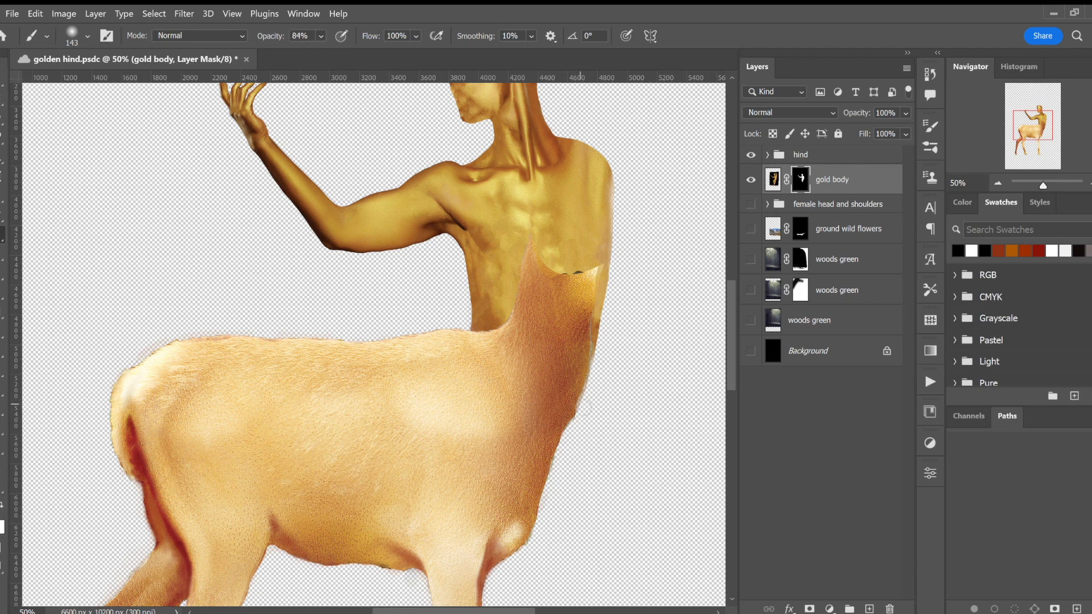
Step: Expand the hind group and erase the gold skin and gold skin tone fringe along the neck's front edge
{"action": "left_click", "coordinate": [768, 155]}
{"action": "left_click", "coordinate": [815, 210]}
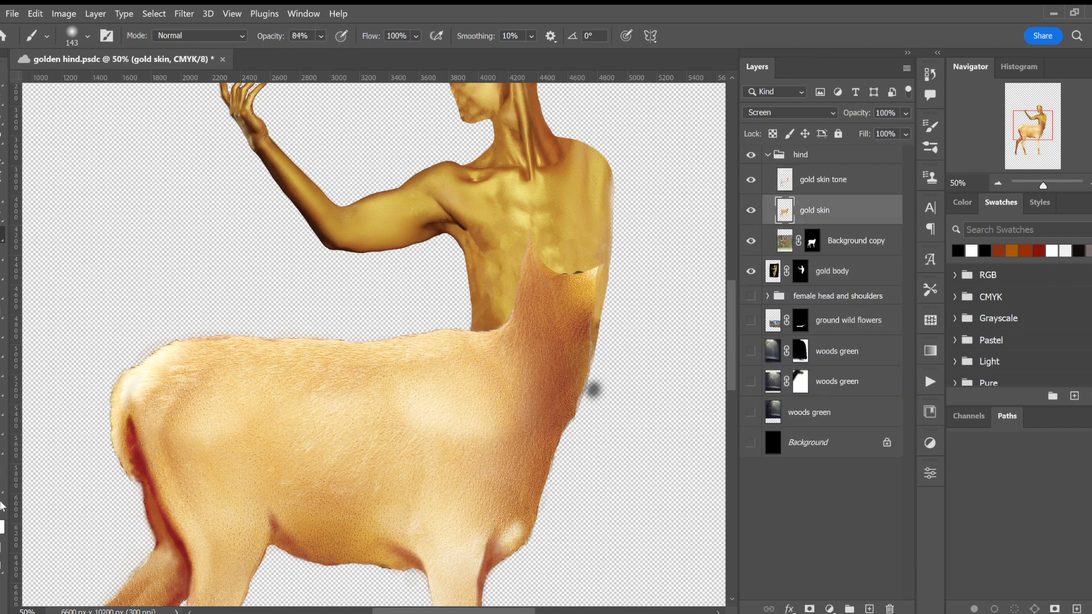
{"action": "key", "text": "e"}
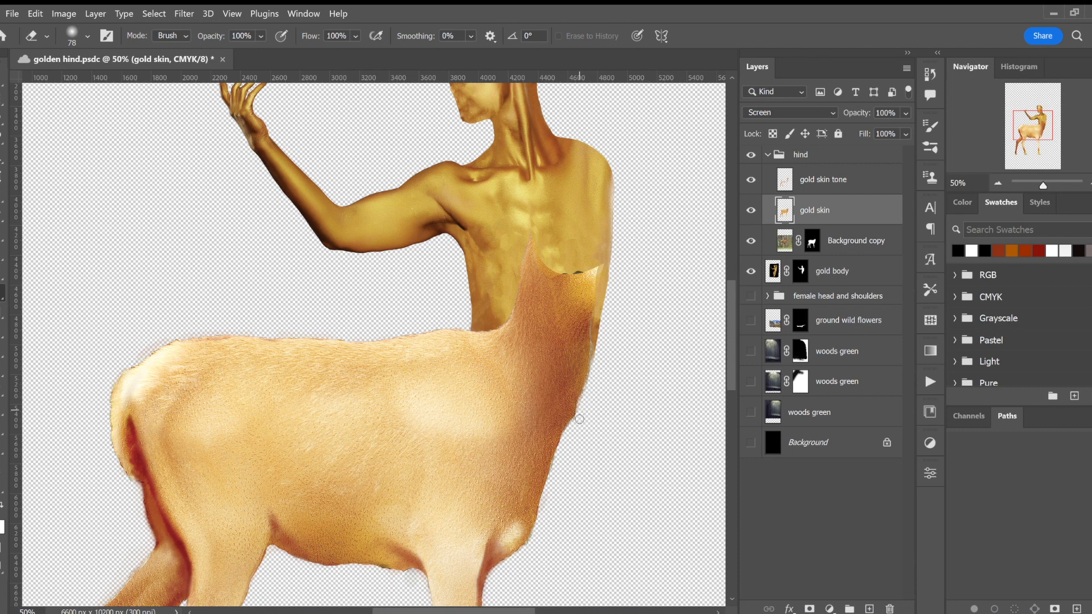
{"action": "key", "text": "alt+bracketright"}
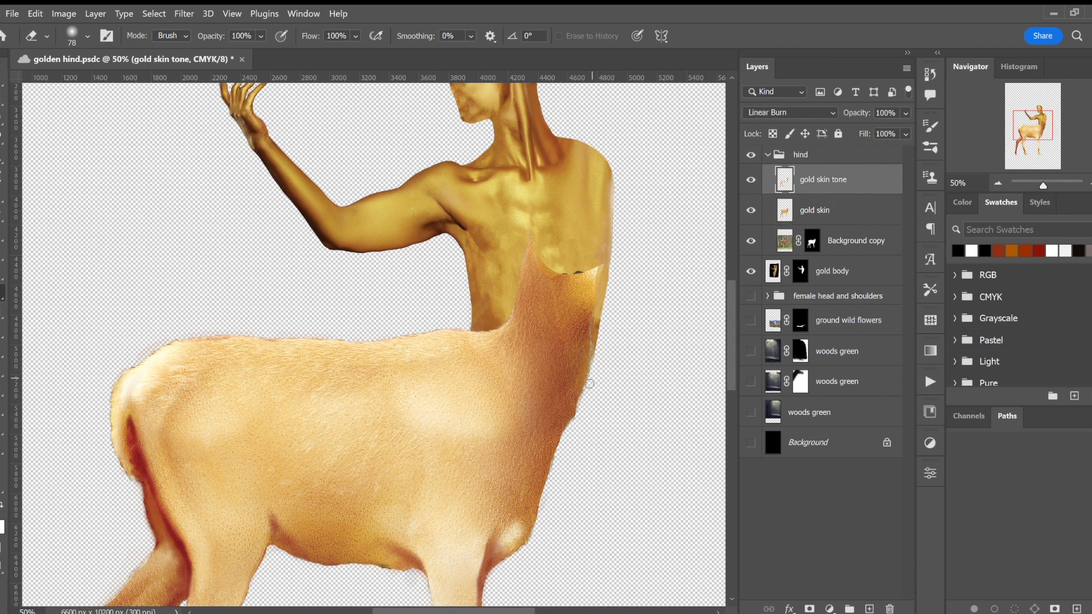
Step: Fade the top of the deer's neck by painting the Background copy mask at 62% opacity and erasing the gold skin at 63%
{"action": "left_click", "coordinate": [814, 243]}
{"action": "key", "text": "b"}
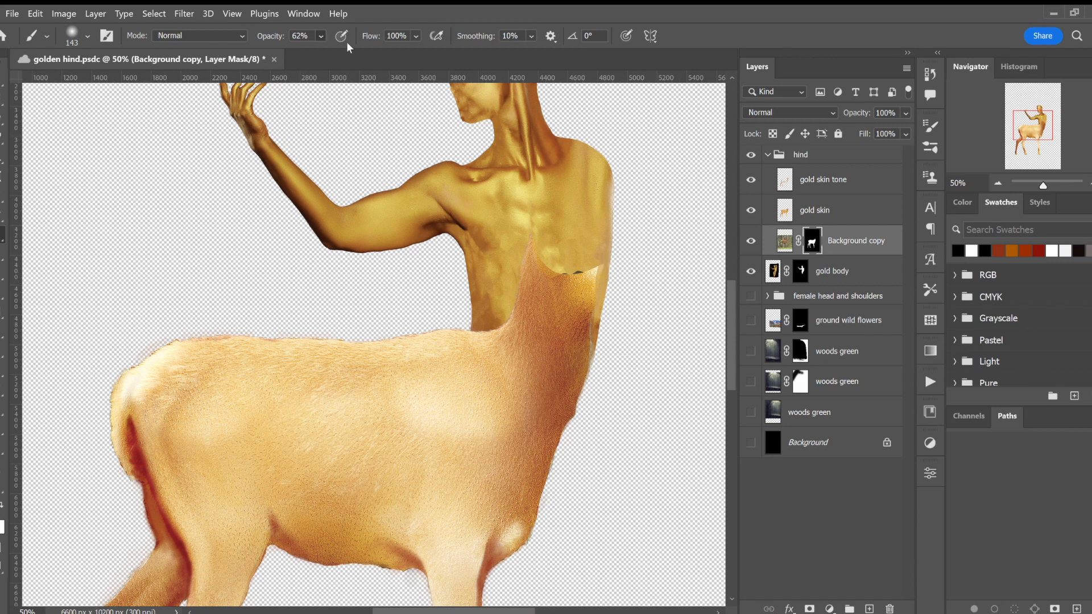
{"action": "mouse_move", "coordinate": [502, 333]}
{"action": "left_mouse_down"}
{"action": "mouse_move", "coordinate": [575, 272]}
{"action": "mouse_move", "coordinate": [586, 314]}
{"action": "left_mouse_up"}
{"action": "left_click", "coordinate": [786, 211]}
{"action": "key", "text": "e"}
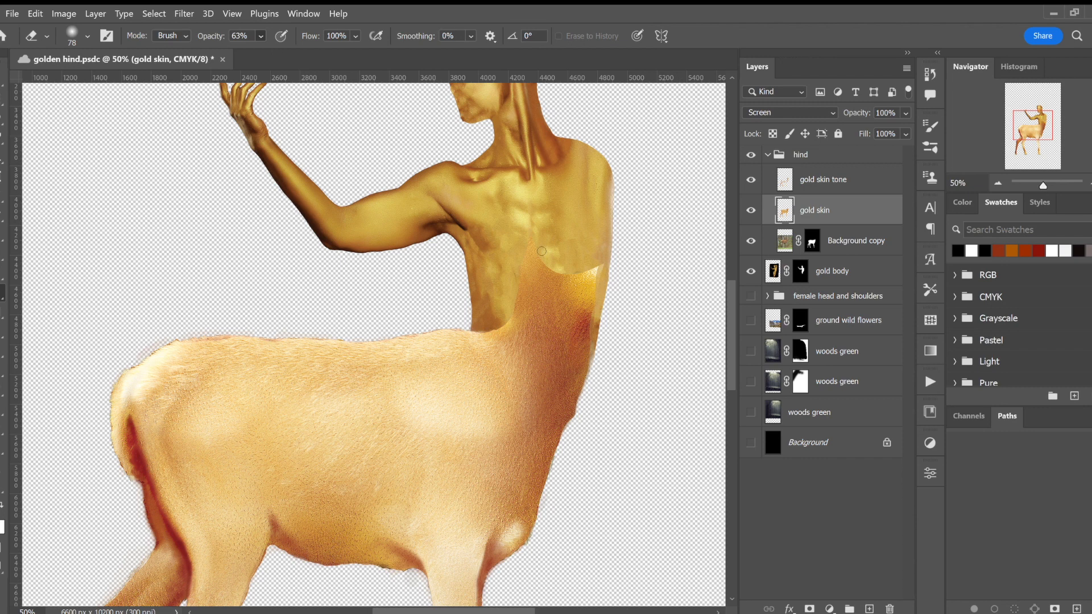
{"action": "left_click_drag", "start_coordinate": [535, 248], "coordinate": [518, 313]}
{"action": "mouse_move", "coordinate": [590, 274]}
{"action": "left_mouse_down"}
{"action": "mouse_move", "coordinate": [539, 247]}
{"action": "mouse_move", "coordinate": [511, 321]}
{"action": "mouse_move", "coordinate": [533, 279]}
{"action": "mouse_move", "coordinate": [526, 233]}
{"action": "mouse_move", "coordinate": [590, 277]}
{"action": "mouse_move", "coordinate": [540, 239]}
{"action": "mouse_move", "coordinate": [517, 290]}
{"action": "left_mouse_up"}
Step: Try erasing the gold skin tone layer across the top of the deer's neck, and undo the last strokes
{"action": "left_click", "coordinate": [786, 181]}
{"action": "mouse_move", "coordinate": [587, 279]}
{"action": "left_mouse_down"}
{"action": "mouse_move", "coordinate": [540, 238]}
{"action": "mouse_move", "coordinate": [595, 305]}
{"action": "mouse_move", "coordinate": [576, 286]}
{"action": "left_mouse_up"}
{"action": "mouse_move", "coordinate": [588, 291]}
{"action": "left_mouse_down"}
{"action": "mouse_move", "coordinate": [586, 336]}
{"action": "mouse_move", "coordinate": [573, 294]}
{"action": "left_mouse_up"}
{"action": "left_click_drag", "start_coordinate": [569, 299], "coordinate": [528, 327]}
{"action": "key", "text": "ctrl+z"}
{"action": "key", "text": "ctrl+z"}
{"action": "key", "text": "ctrl+z"}
{"action": "key", "text": "ctrl+z"}
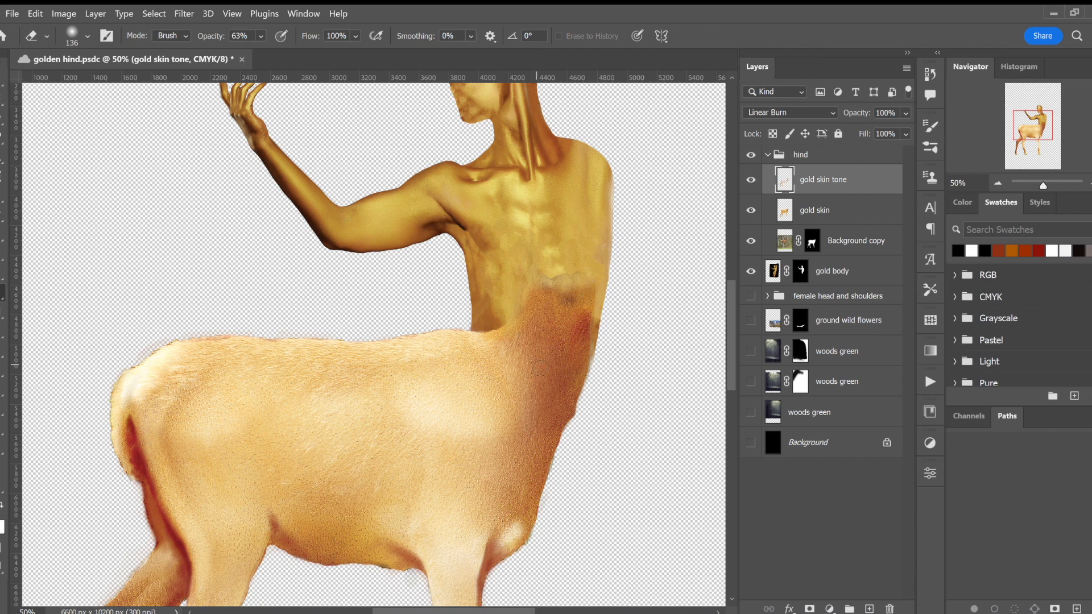
Step: Clean up the pale edge at the top of the deer's neck on the Background copy mask and gold skin layers
{"action": "left_click", "coordinate": [786, 209]}
{"action": "left_click", "coordinate": [812, 241]}
{"action": "key", "text": "b"}
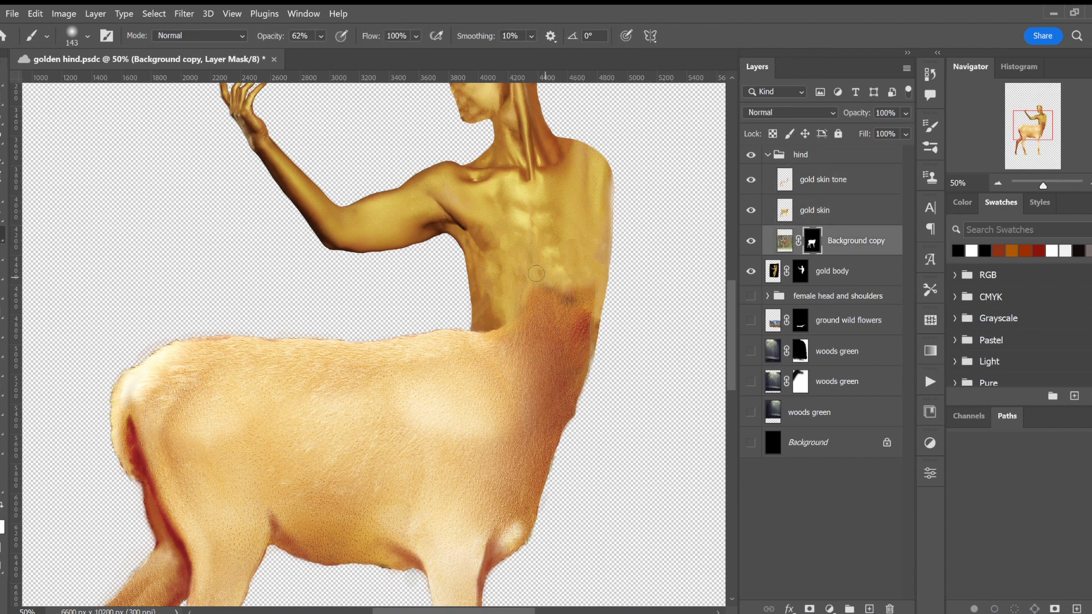
{"action": "key", "text": "alt+bracketright"}
{"action": "key", "text": "e"}
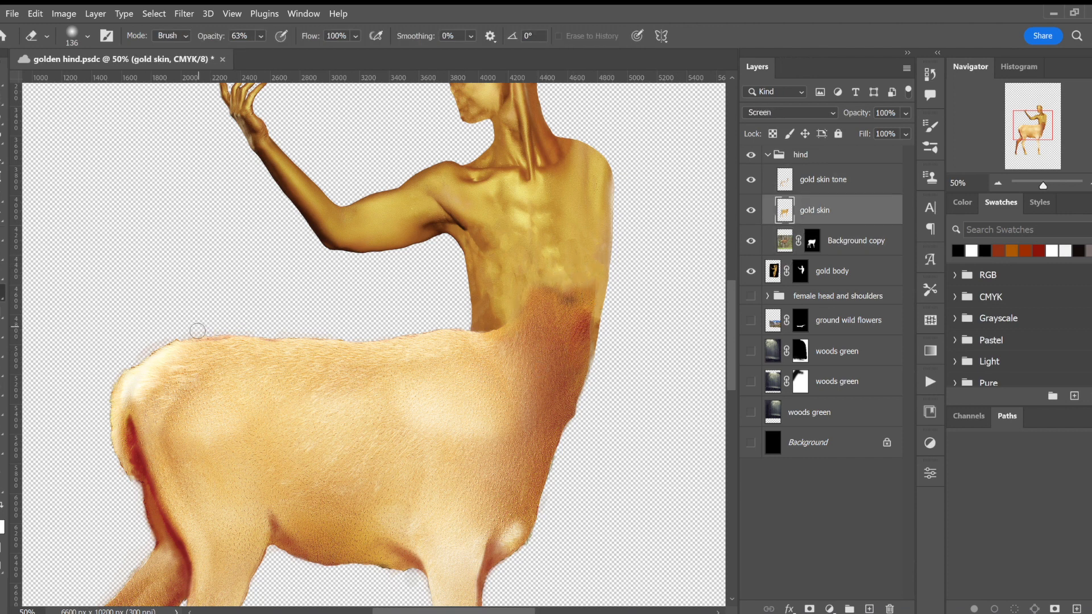
{"action": "key", "text": "alt+bracketright"}
{"action": "key", "text": "alt+bracketleft"}
Step: Collapse the hind group, move the gold body layer above it, and undo the stray brush stroke on its image
{"action": "left_click", "coordinate": [768, 155]}
{"action": "left_click_drag", "start_coordinate": [871, 185], "coordinate": [855, 144]}
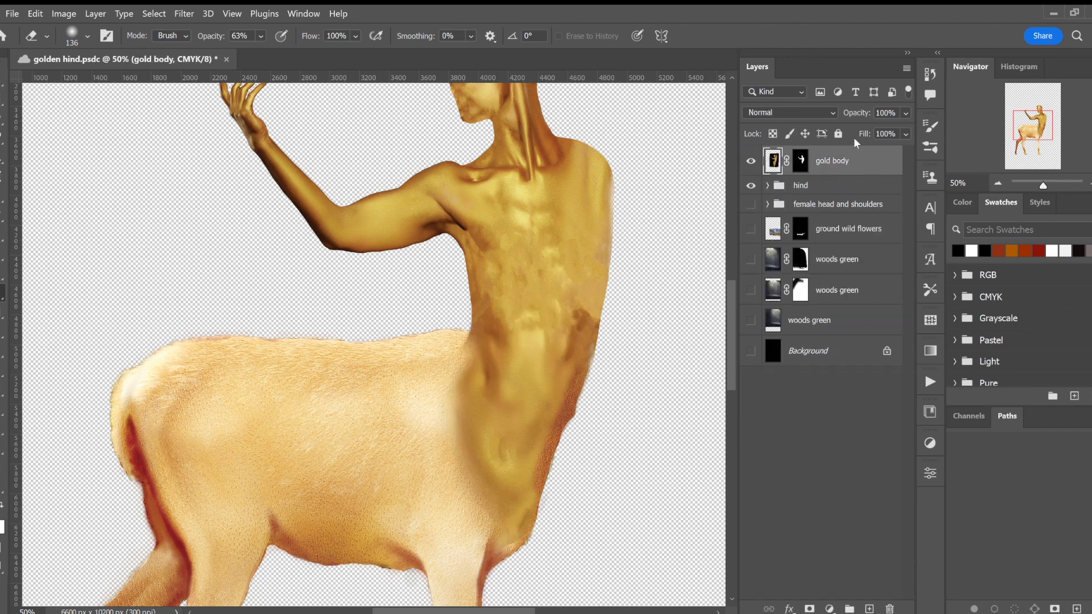
{"action": "key", "text": "b"}
{"action": "left_click_drag", "start_coordinate": [481, 497], "coordinate": [499, 451]}
{"action": "key", "text": "ctrl+z"}
Step: Fade the lower part of the gold torso into the deer's chest by painting the gold body mask at 62% and 28% opacity
{"action": "left_click", "coordinate": [800, 160]}
{"action": "mouse_move", "coordinate": [495, 516]}
{"action": "left_mouse_down"}
{"action": "mouse_move", "coordinate": [479, 409]}
{"action": "mouse_move", "coordinate": [461, 446]}
{"action": "left_mouse_up"}
{"action": "key", "text": "2"}
{"action": "key", "text": "8"}
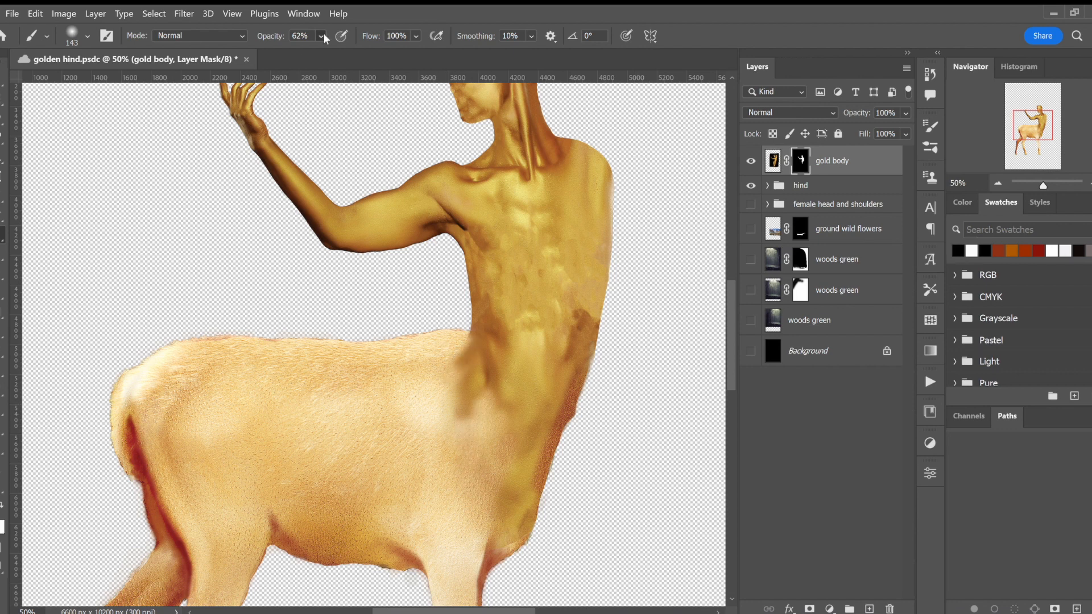
{"action": "key", "text": "x"}
{"action": "key", "text": "x"}
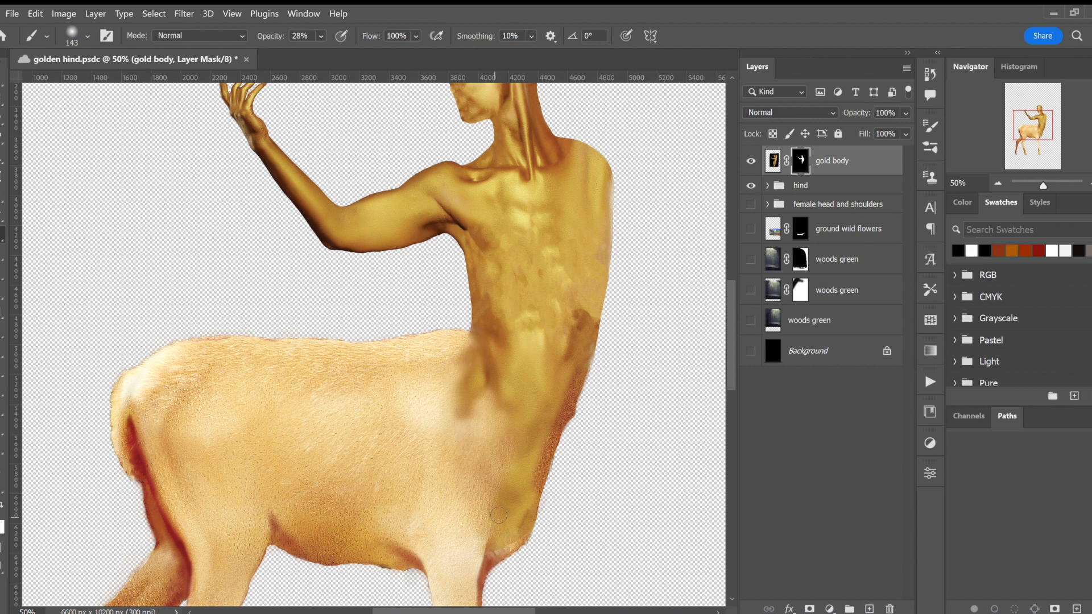
{"action": "key", "text": "x"}
{"action": "left_click_drag", "start_coordinate": [512, 549], "coordinate": [484, 556]}
Step: Check the torso with the hind group hidden, and retouch its lower tip on the gold body mask with a smaller brush at 100% opacity
{"action": "left_click", "coordinate": [751, 186]}
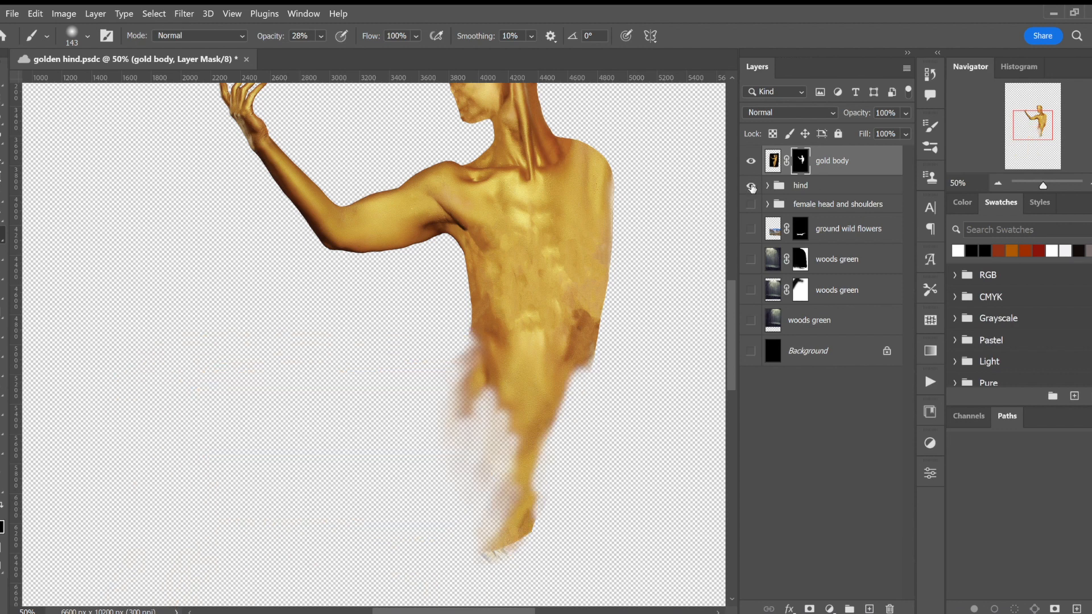
{"action": "left_click", "coordinate": [751, 186]}
{"action": "key", "text": "x"}
{"action": "left_click_drag", "start_coordinate": [89, 77], "coordinate": [78, 77]}
{"action": "left_click_drag", "start_coordinate": [505, 550], "coordinate": [489, 557]}
{"action": "left_click", "coordinate": [321, 36]}
{"action": "left_click_drag", "start_coordinate": [318, 51], "coordinate": [364, 51]}
{"action": "left_click_drag", "start_coordinate": [507, 550], "coordinate": [481, 557]}
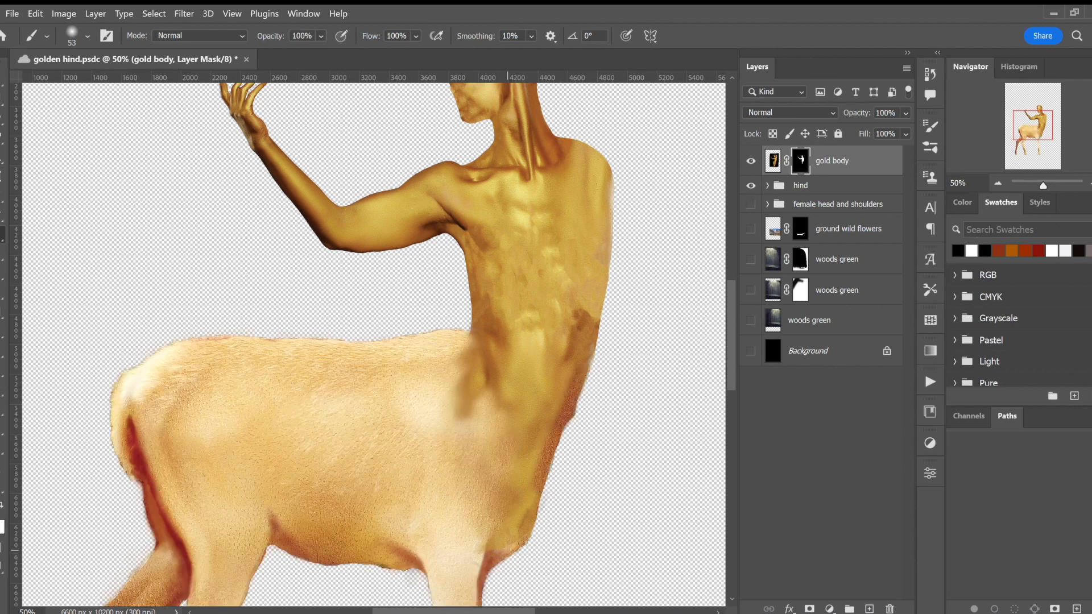
Step: Adjust the brush size and opacity, and soften the gold torso's edge over the front of the deer's chest on the mask
{"action": "key", "text": "5"}
{"action": "key", "text": "4"}
{"action": "key", "text": "0"}
{"action": "key", "text": "x"}
{"action": "key", "text": "x"}
{"action": "key", "text": "bracketright"}
{"action": "key", "text": "bracketright"}
{"action": "key", "text": "bracketright"}
{"action": "key", "text": "bracketright"}
{"action": "left_click_drag", "start_coordinate": [536, 458], "coordinate": [527, 478]}
Step: Enlarge the brush further and lower its opacity to 27% to blend the lower torso gradually on the gold body mask
{"action": "key", "text": "bracketright"}
{"action": "key", "text": "bracketright"}
{"action": "key", "text": "bracketright"}
{"action": "key", "text": "bracketright"}
{"action": "key", "text": "bracketright"}
{"action": "key", "text": "bracketright"}
{"action": "key", "text": "bracketright"}
{"action": "key", "text": "bracketright"}
{"action": "key", "text": "bracketright"}
{"action": "key", "text": "bracketright"}
{"action": "key", "text": "2"}
{"action": "key", "text": "7"}
Step: Refine the torso's waist edge on the gold body mask with a 28 px brush at 100% opacity
{"action": "left_click", "coordinate": [87, 36]}
{"action": "left_click_drag", "start_coordinate": [122, 77], "coordinate": [88, 77]}
{"action": "left_click", "coordinate": [321, 36]}
{"action": "left_click", "coordinate": [404, 50]}
{"action": "left_click_drag", "start_coordinate": [593, 348], "coordinate": [592, 365]}
{"action": "left_click", "coordinate": [2, 505]}
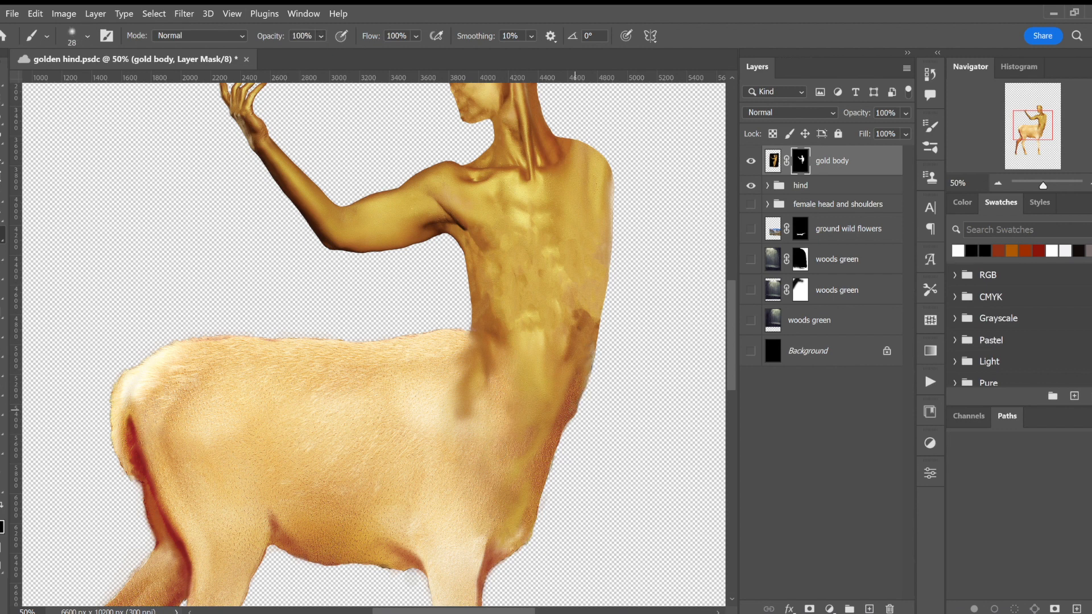
{"action": "key", "text": "x"}
Step: Compare the torso with and without the hind group, expand the group, and erase the gold skin tone layer along the chest's front edge
{"action": "left_click", "coordinate": [751, 186]}
{"action": "left_click", "coordinate": [750, 185]}
{"action": "left_click", "coordinate": [767, 185]}
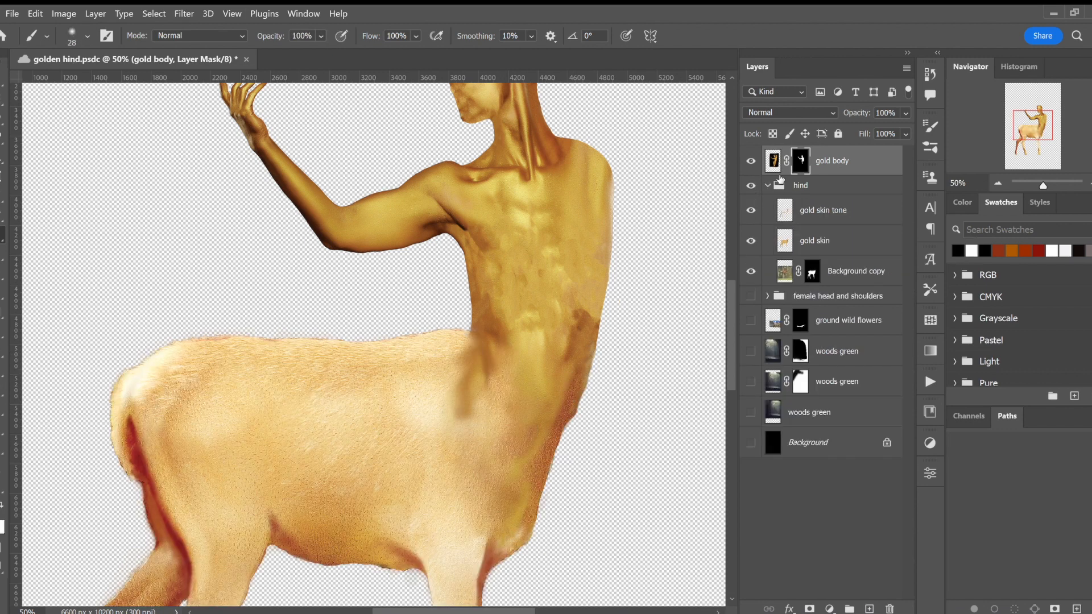
{"action": "left_click", "coordinate": [823, 211]}
{"action": "key", "text": "e"}
{"action": "left_click_drag", "start_coordinate": [576, 415], "coordinate": [561, 452]}
Step: Clean up the front edge of the deer's chest on the Background copy mask with a 28 px brush at 100% opacity
{"action": "left_click", "coordinate": [814, 241]}
{"action": "left_click", "coordinate": [812, 272]}
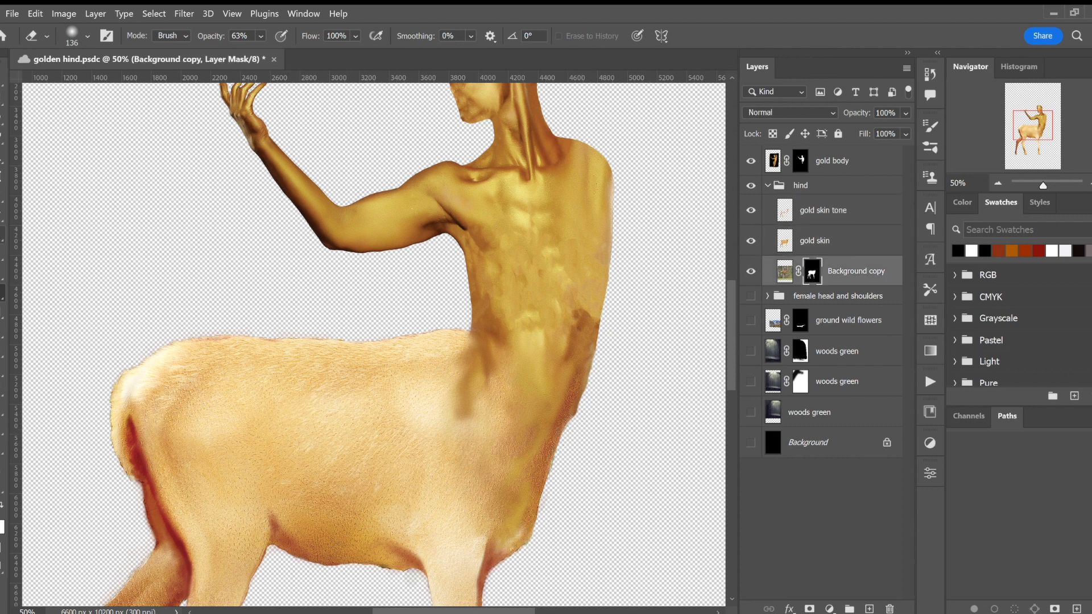
{"action": "key", "text": "b"}
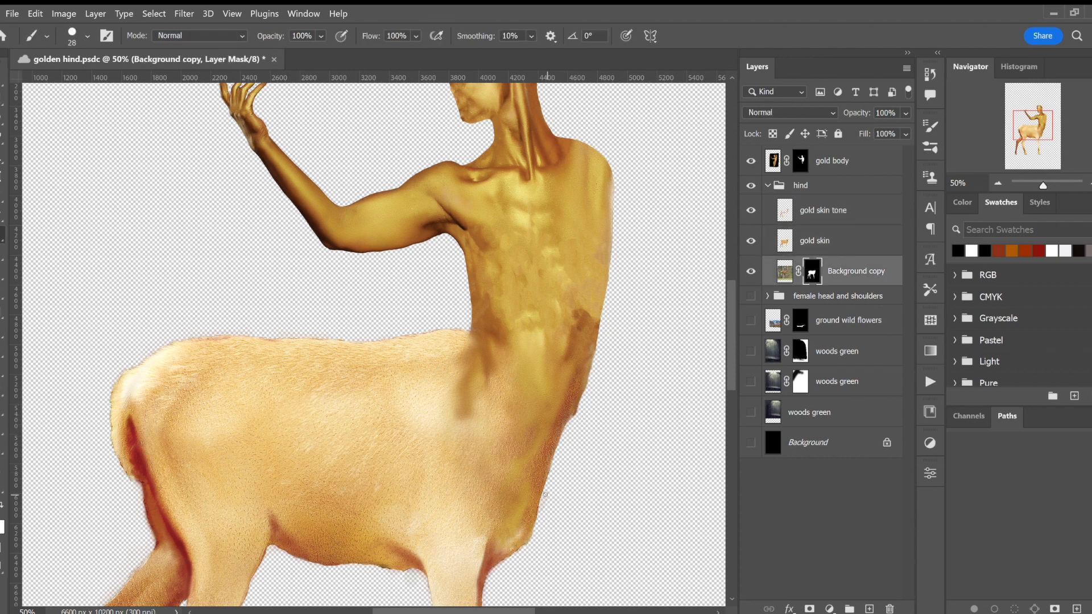
{"action": "left_click", "coordinate": [1, 505]}
{"action": "mouse_move", "coordinate": [539, 501]}
{"action": "left_mouse_down"}
{"action": "mouse_move", "coordinate": [536, 525]}
{"action": "mouse_move", "coordinate": [540, 503]}
{"action": "left_mouse_up"}
{"action": "left_click", "coordinate": [0, 506]}
Step: Collapse the hind group and duplicate the gold body layer
{"action": "key", "text": "ctrl+minus"}
{"action": "key", "text": "ctrl+minus"}
{"action": "left_click", "coordinate": [767, 185]}
{"action": "left_click_drag", "start_coordinate": [832, 161], "coordinate": [870, 609]}
Step: Show the clipped gold skin and gold skin copy 2 layers over the torso shoulder and torso armor
{"action": "left_click", "coordinate": [87, 36]}
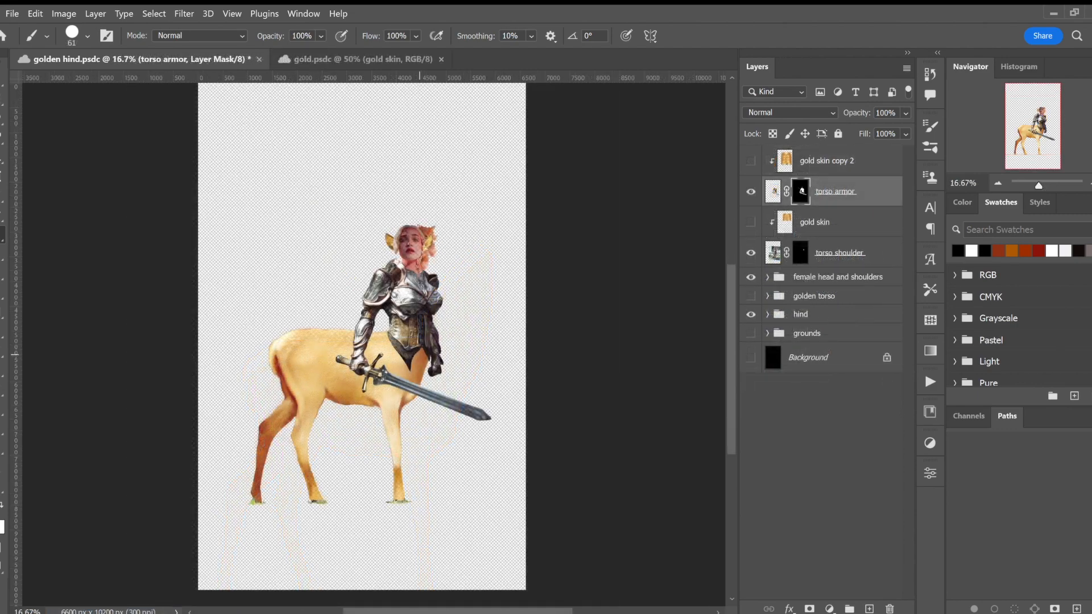
{"action": "left_click", "coordinate": [751, 222]}
{"action": "left_click", "coordinate": [750, 161]}
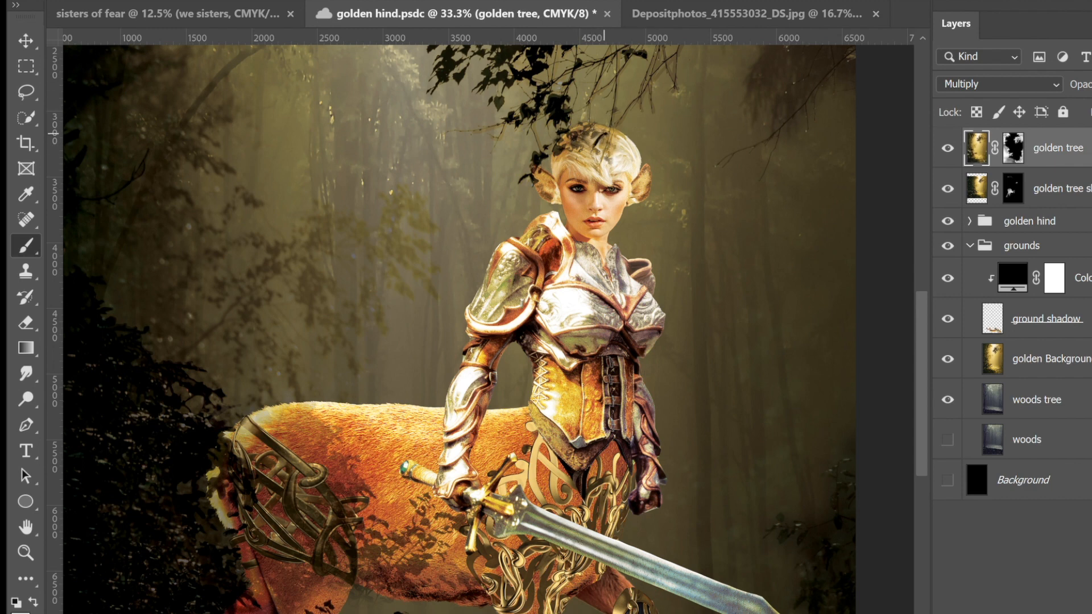
Step: Undo the last change to the golden tree layer
{"action": "key", "text": "ctrl+z"}
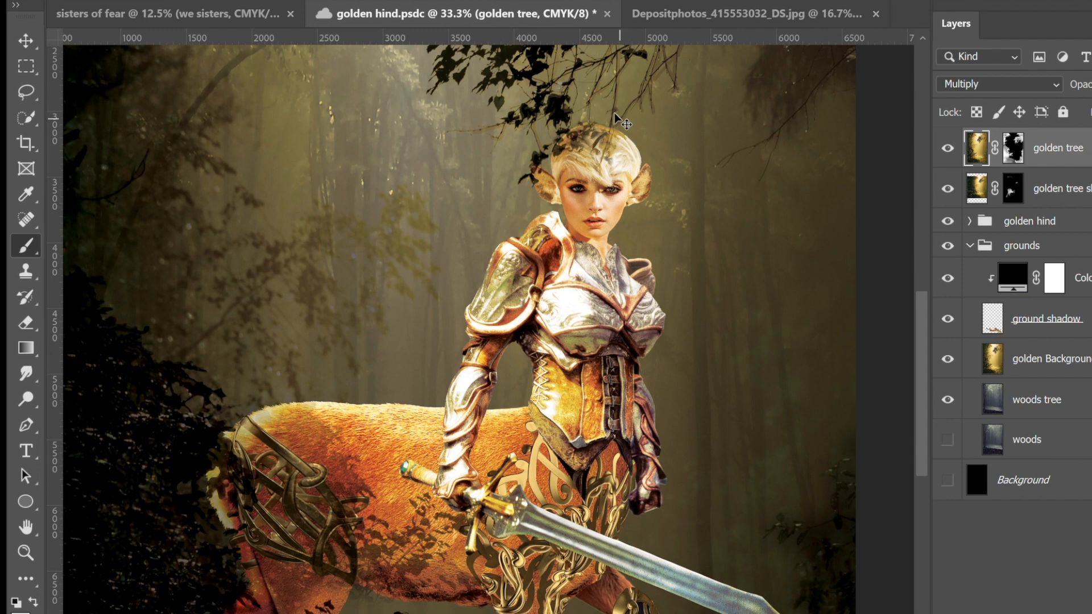